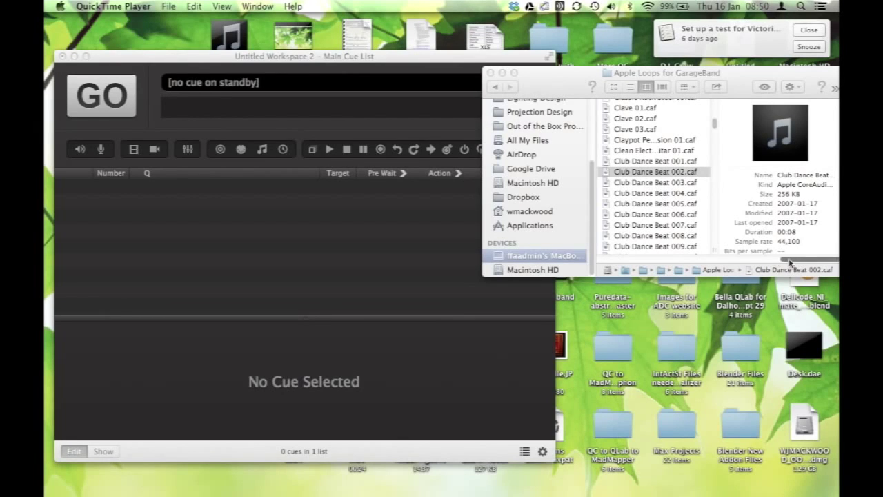
- Browse Macintosh HD > Library > Audio > Apple Loops for GarageBand and preview Club Dance Beat 001.caf
left_click_drag(776, 260, 601, 259)
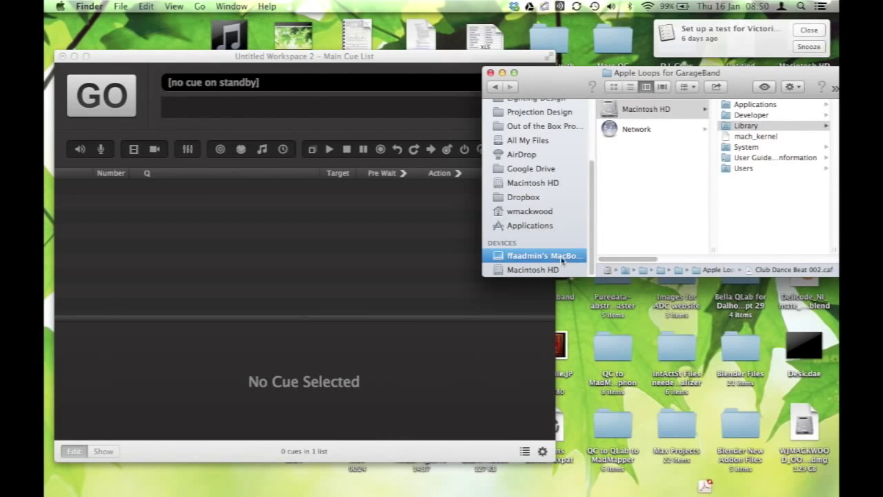
left_click(673, 258)
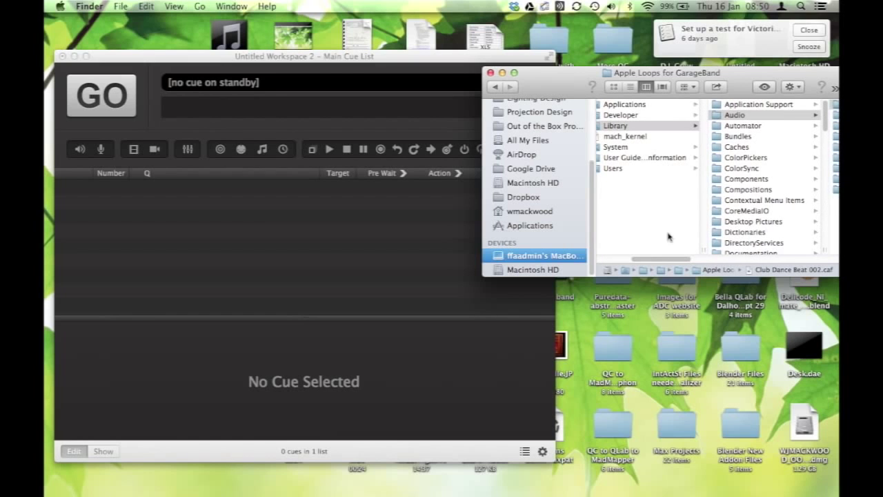
left_click_drag(673, 257, 736, 258)
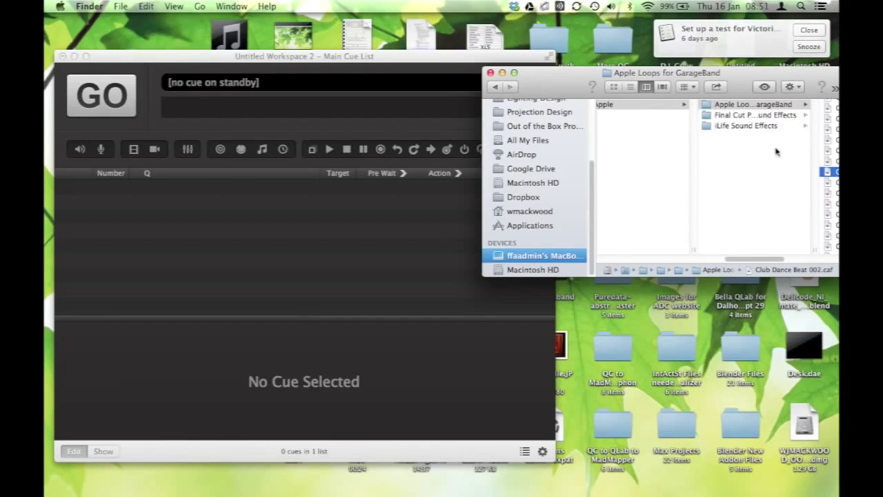
left_click_drag(733, 258, 782, 263)
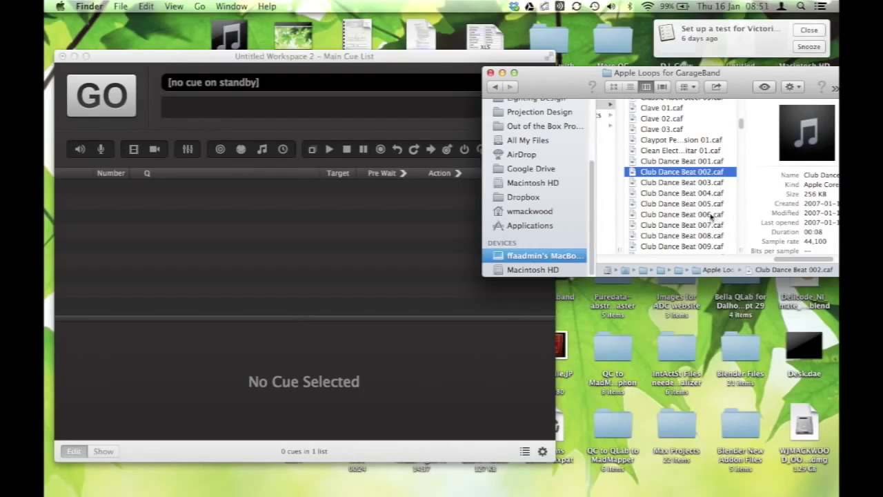
left_click(663, 162)
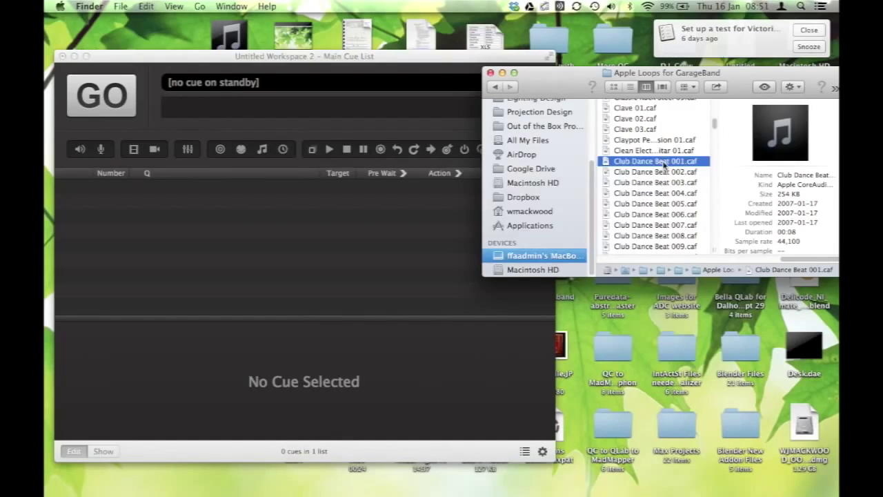
key("space")
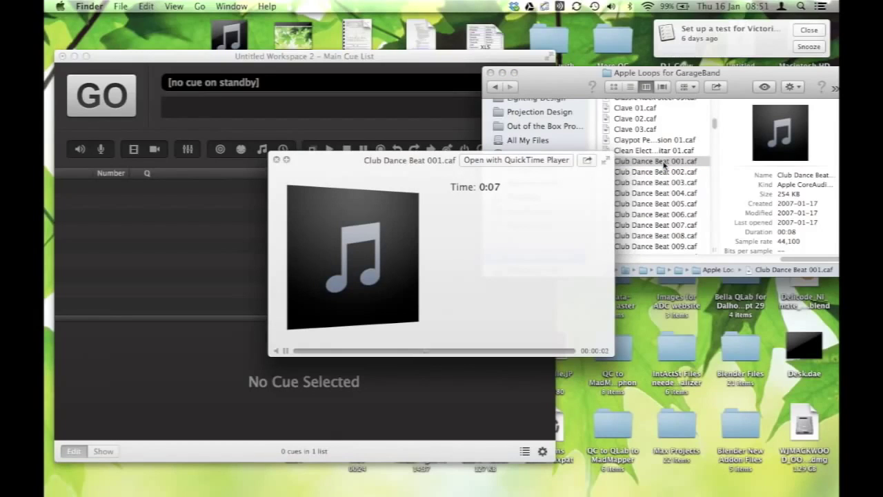
- Audition Club Dance Beat 002.caf and 003.caf, settle back on 002 and close the preview
key("Down")
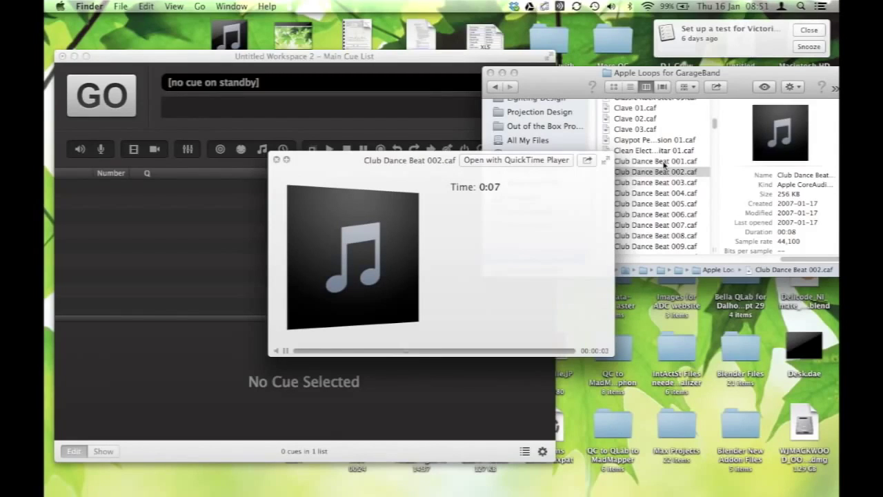
key("Down")
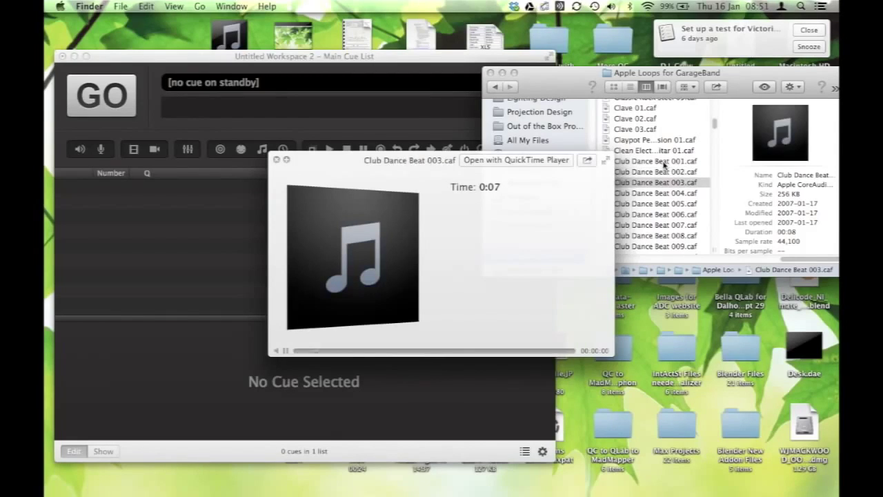
key("Up")
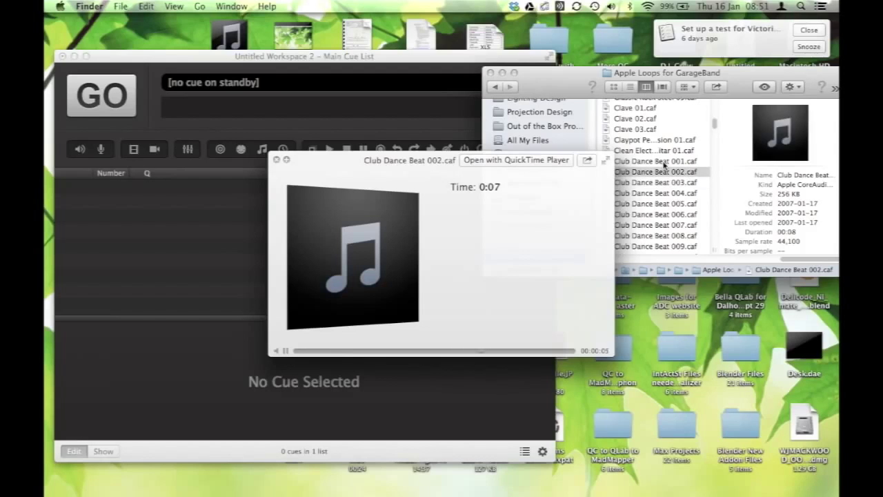
left_click(276, 160)
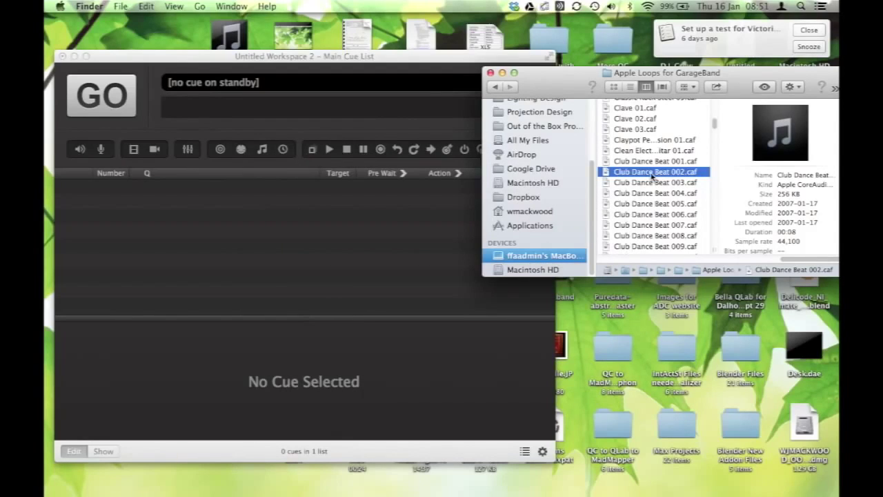
- Adjust the system volume and drag Club Dance Beat 002.caf into the QLab cue list
key("XF86AudioRaiseVolume")
key("XF86AudioRaiseVolume")
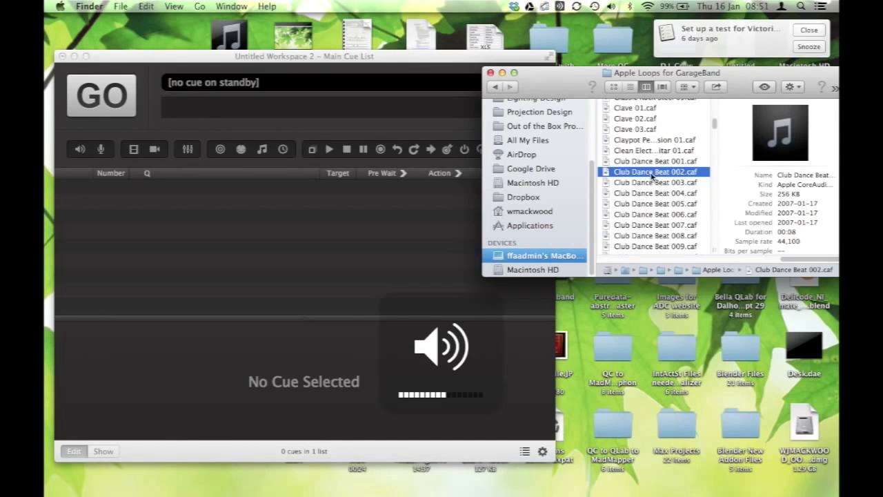
key("XF86AudioLowerVolume")
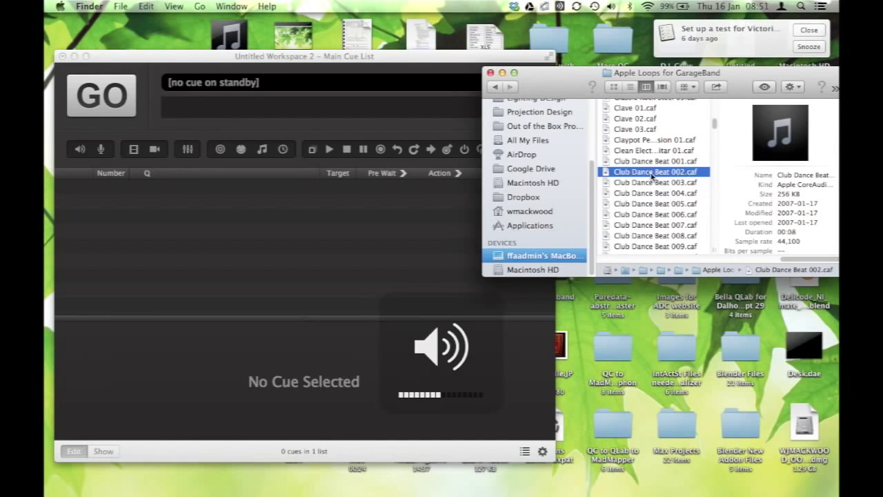
left_click_drag(652, 176, 345, 216)
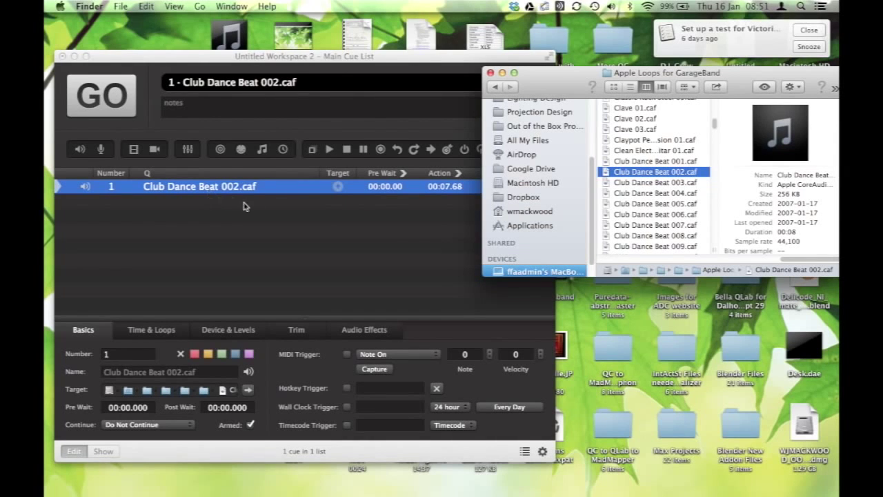
- Bring the QLab workspace forward and add a new empty audio cue below cue 1
left_click(81, 194)
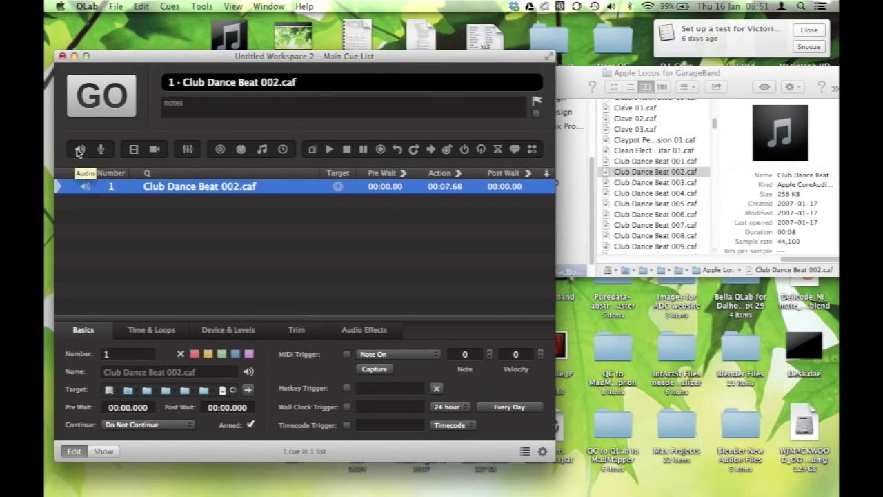
left_click_drag(80, 149, 84, 210)
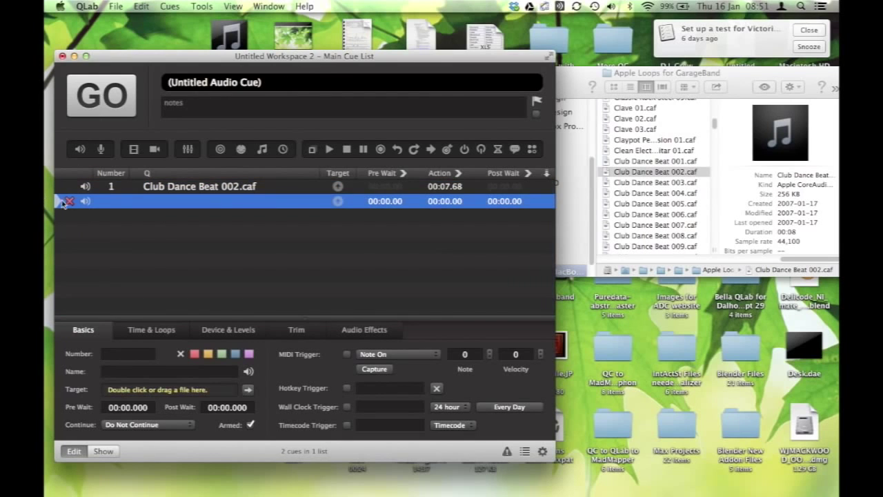
mouse_move(70, 201)
left_click(337, 201)
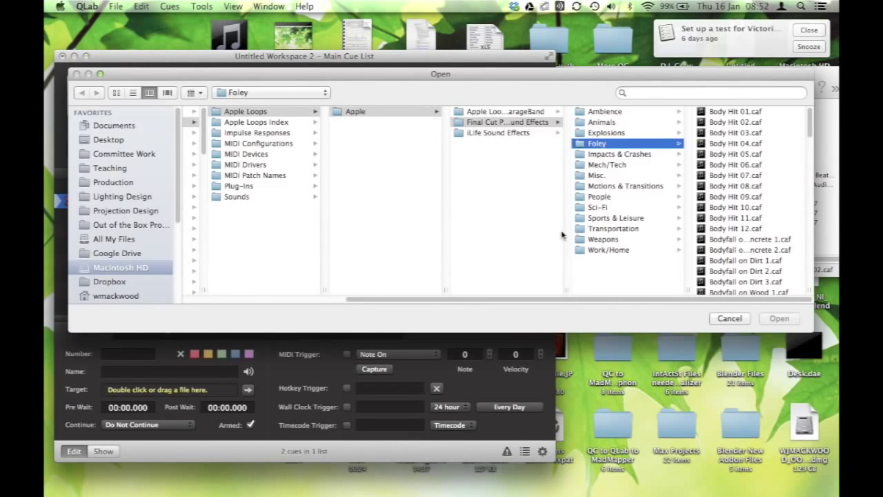
left_click(726, 318)
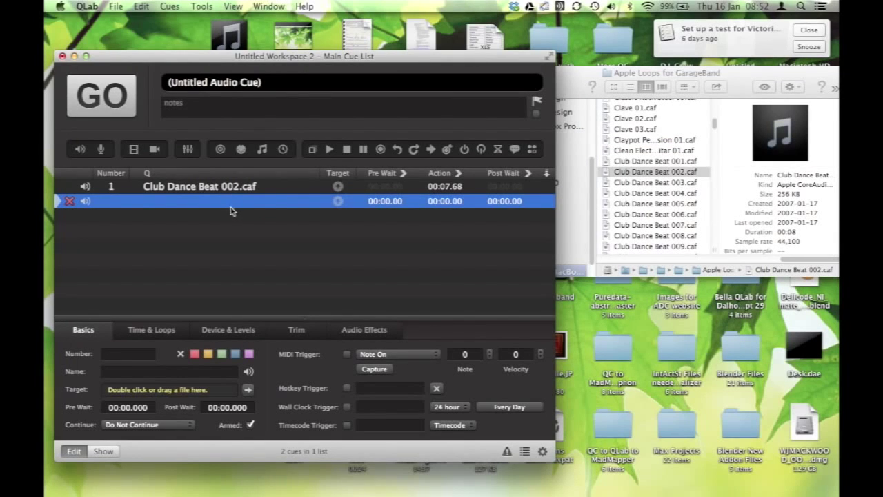
left_click(148, 8)
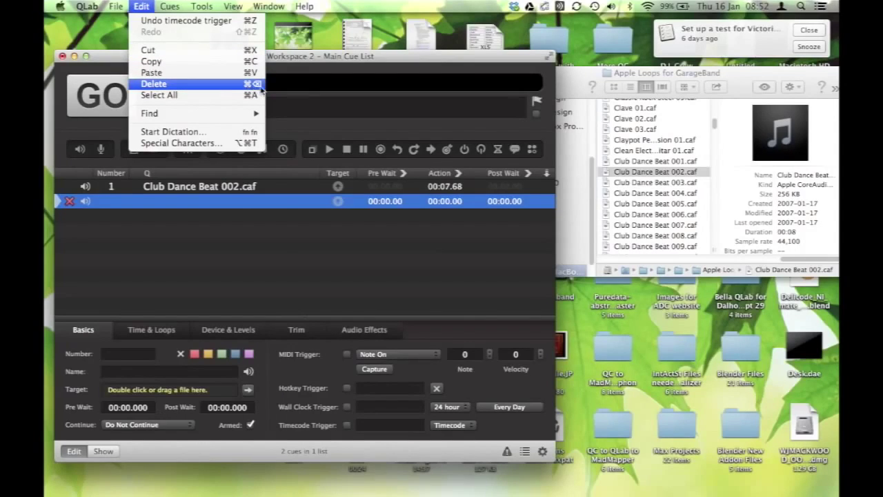
left_click(287, 213)
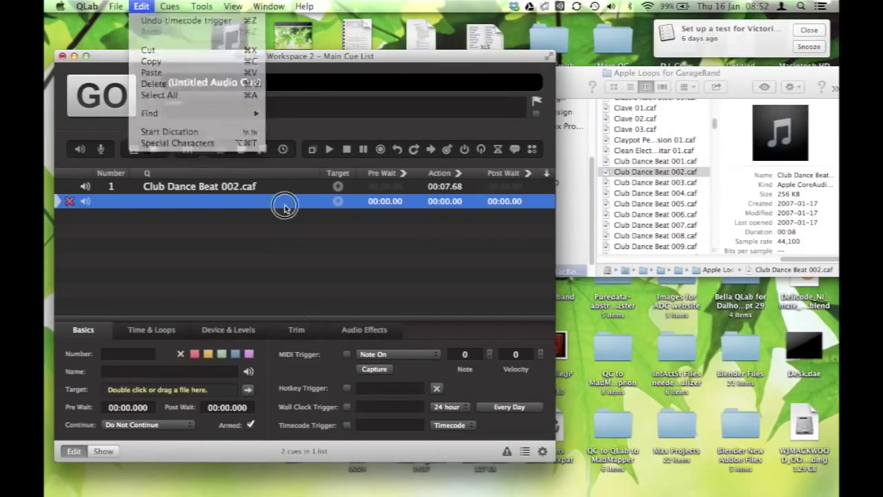
key("BackSpace")
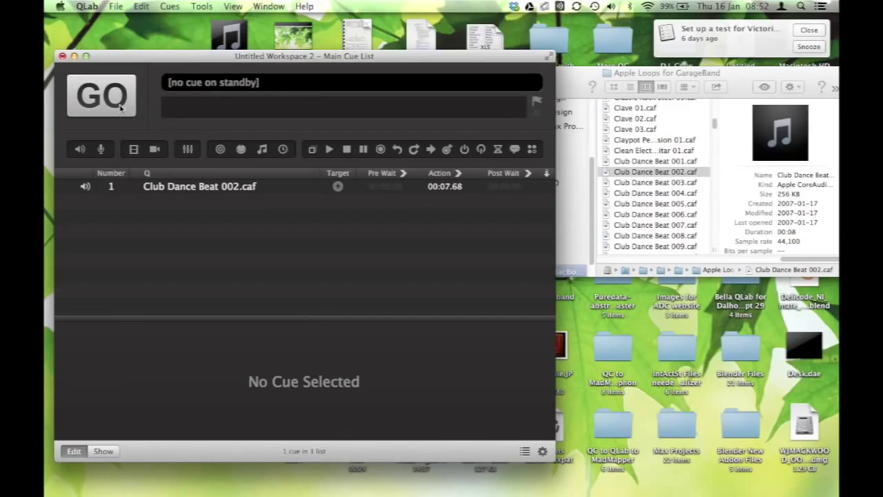
- Play cue 1 (Club Dance Beat 002.caf), stop it partway with Escape, then play it again
left_click(59, 186)
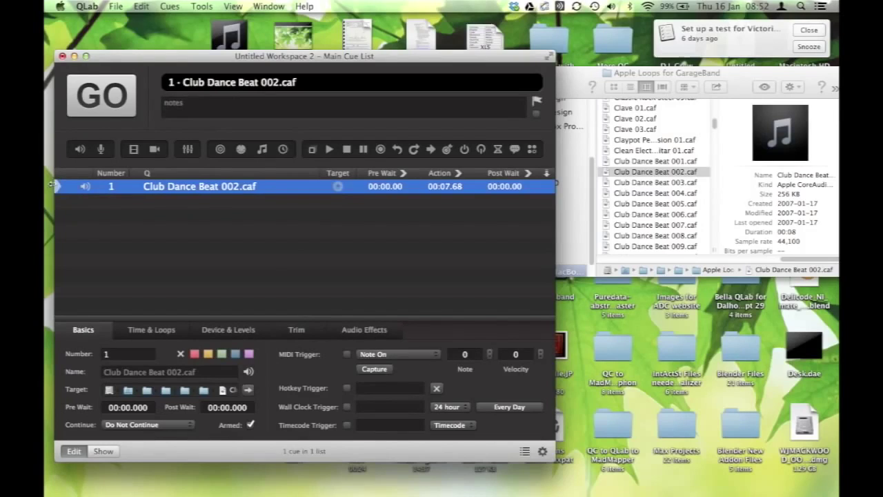
left_click(111, 108)
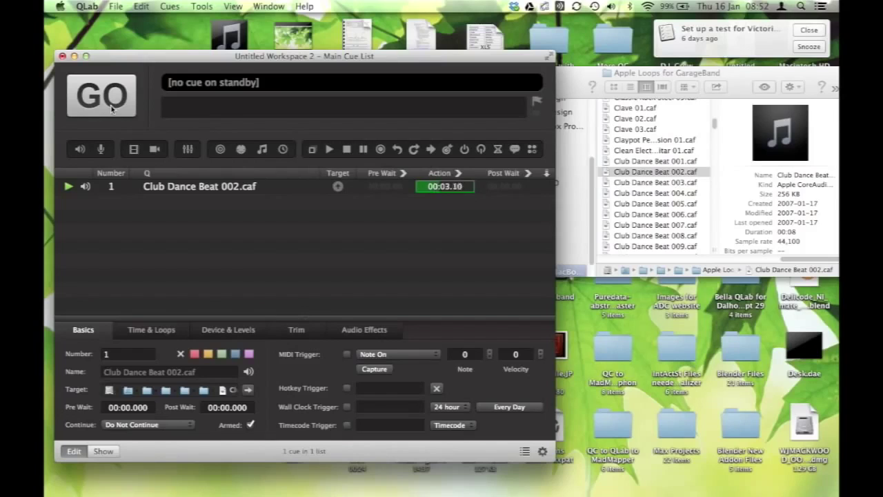
key("Escape")
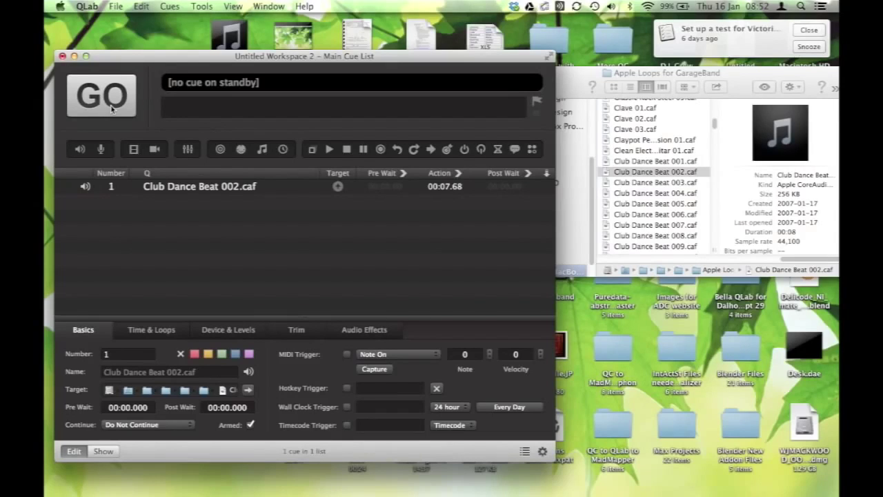
left_click(61, 189)
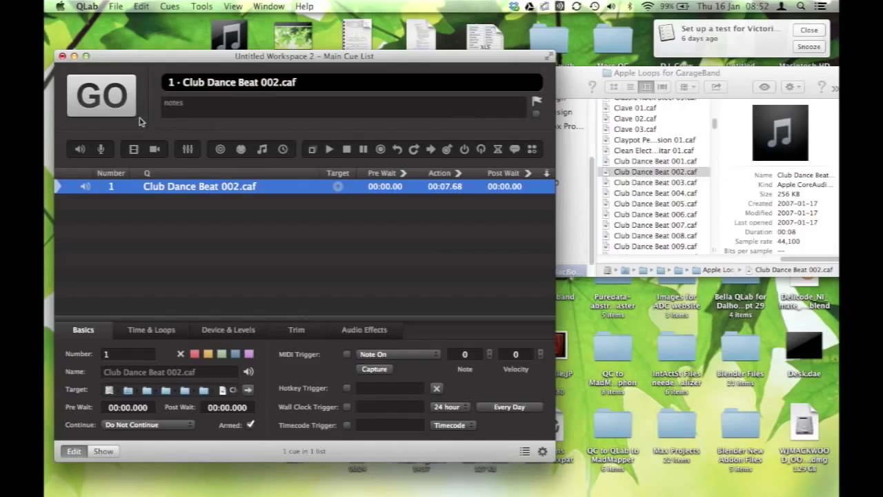
key("space")
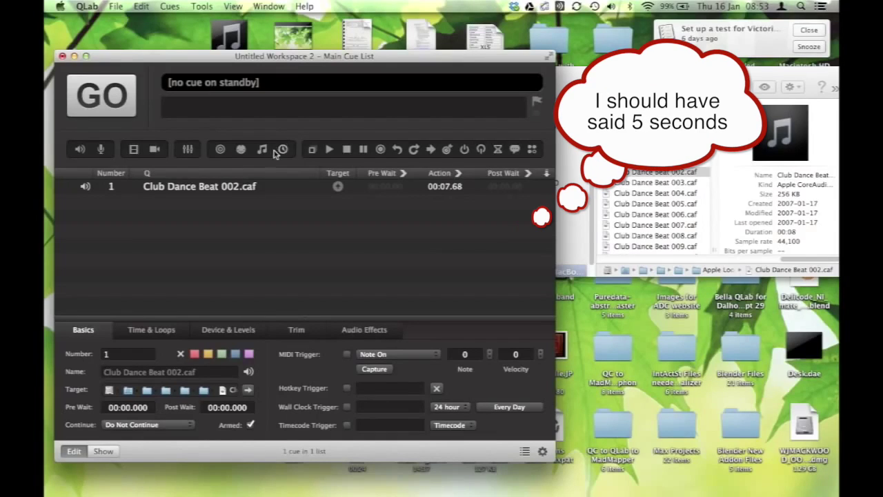
- Target the fade cue at cue 1 (Club Dance Beat 002.caf) and bring up its level settings
left_click_drag(177, 187, 186, 201)
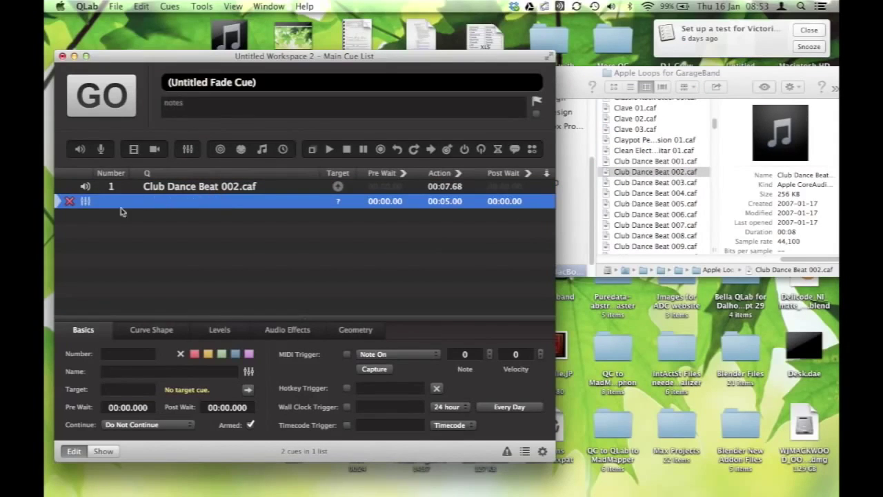
mouse_move(71, 201)
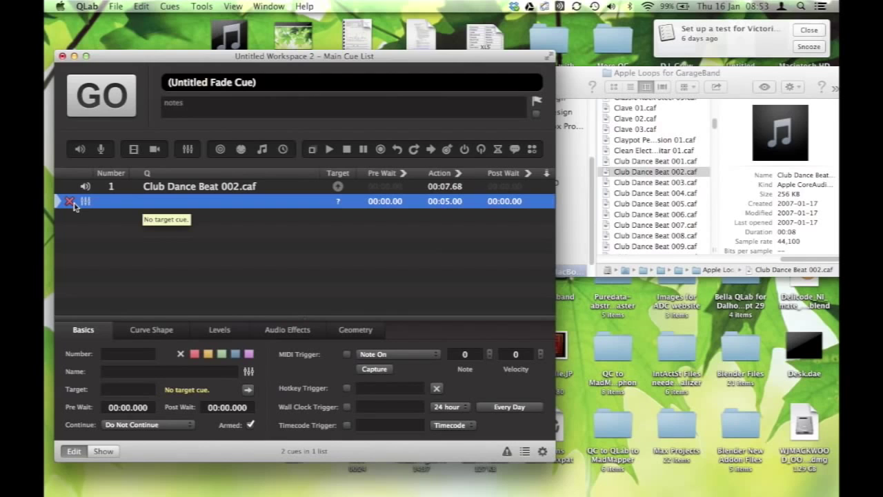
left_click(173, 187)
left_click_drag(174, 186, 174, 201)
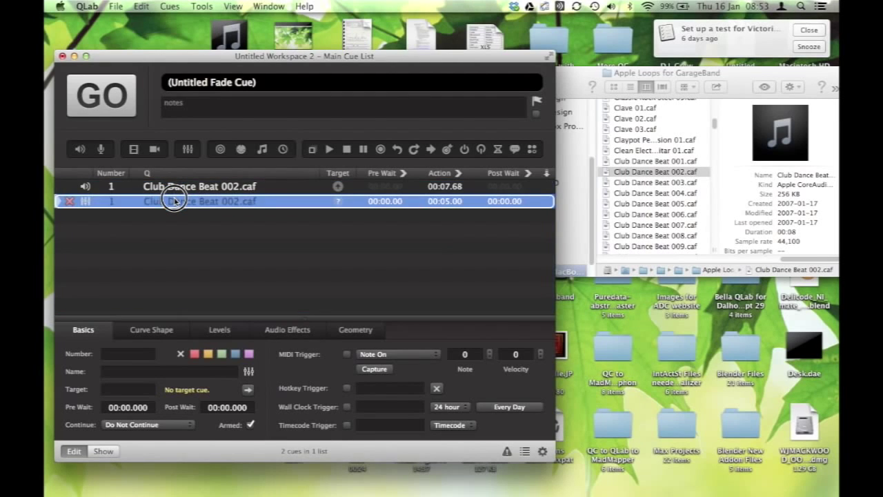
left_click_drag(174, 201, 174, 201)
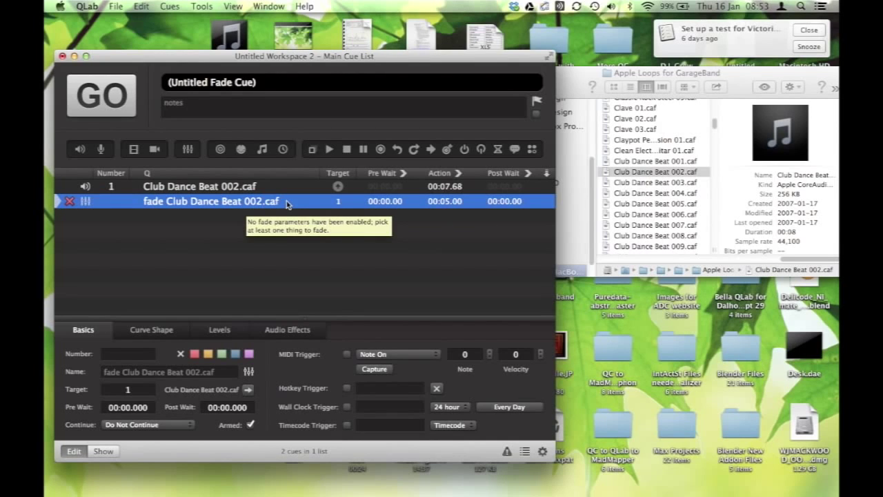
left_click(242, 333)
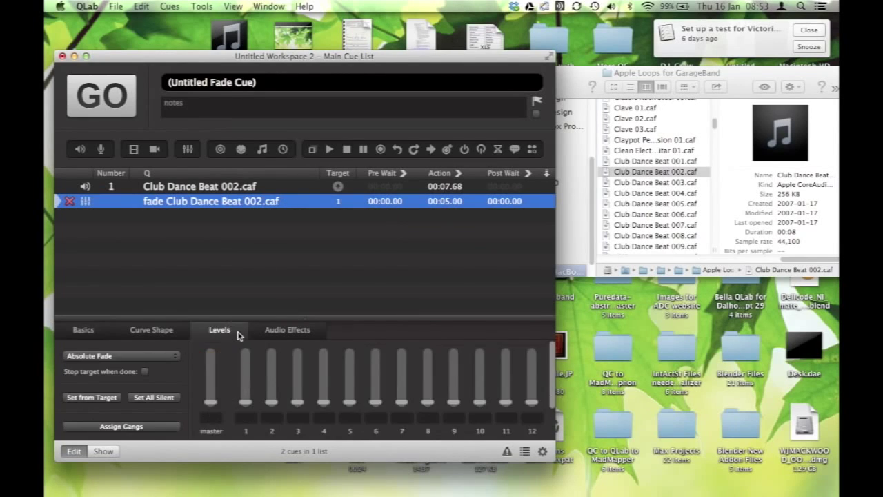
- Include master, channel 1 and channel 2 in the fade and set each level to 0
left_click(211, 402)
left_click(244, 402)
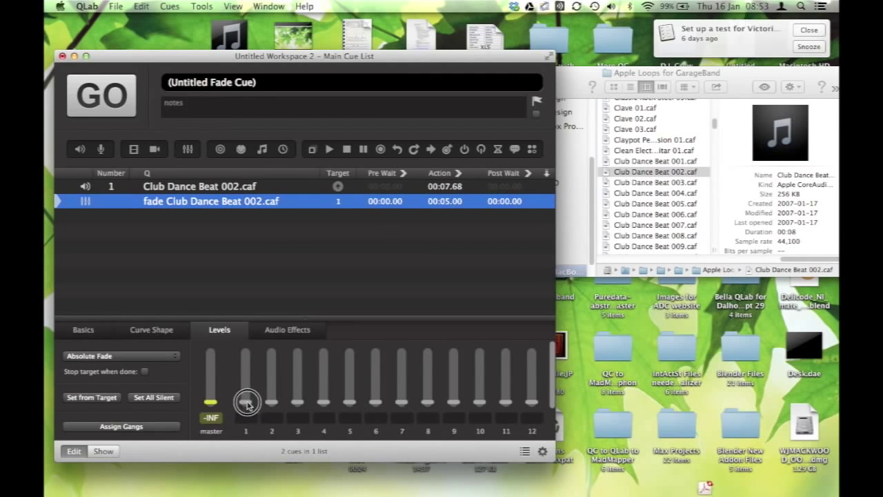
left_click(272, 402)
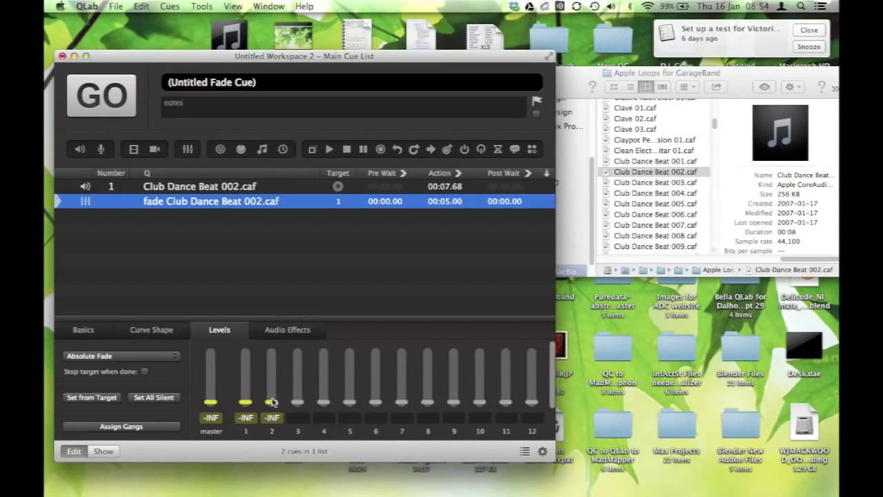
left_click(212, 374)
left_click(247, 379)
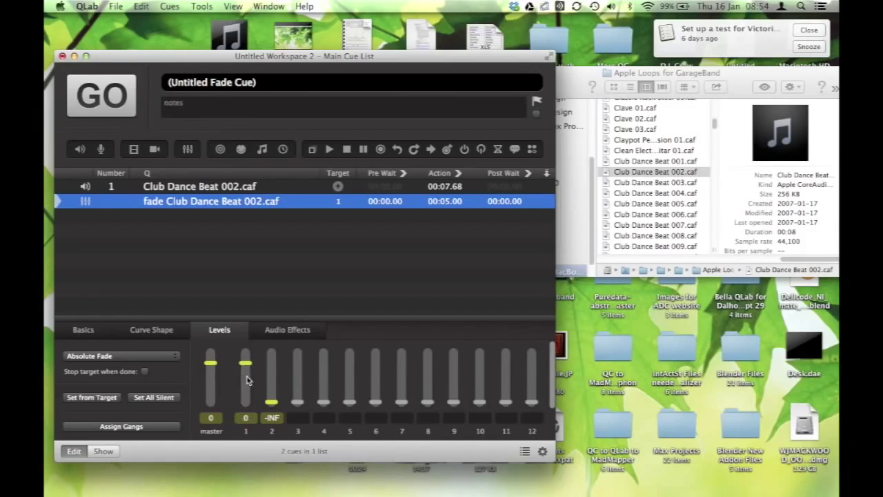
left_click(271, 373)
- Drop the master and channel 1–2 fade levels to -INF, then raise them back to 0
left_click(210, 385)
left_click(247, 395)
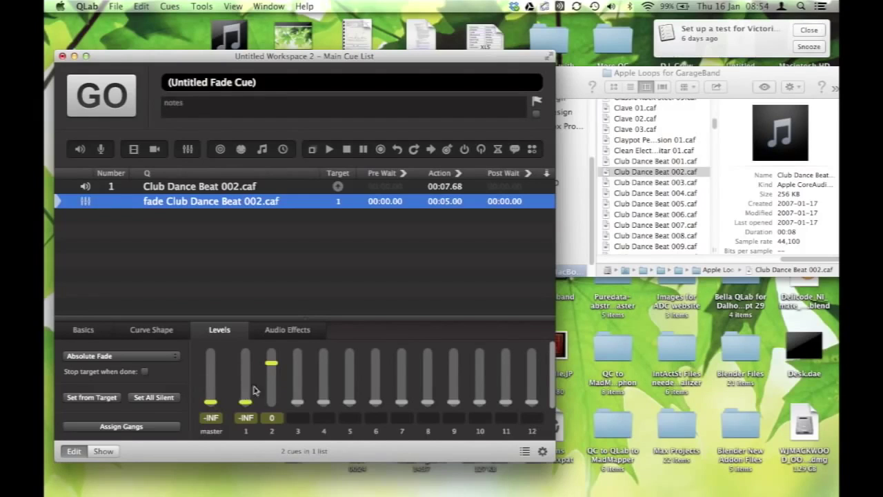
left_click(273, 388)
left_click(211, 363)
left_click(244, 363)
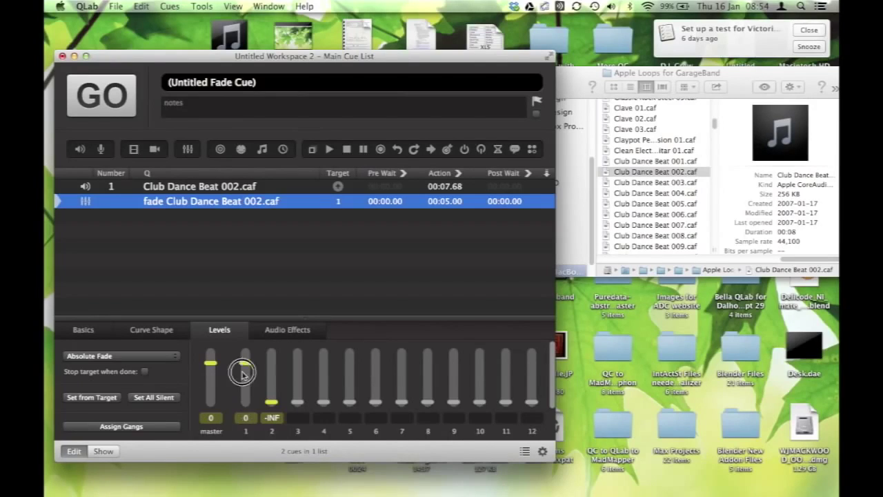
left_click(270, 372)
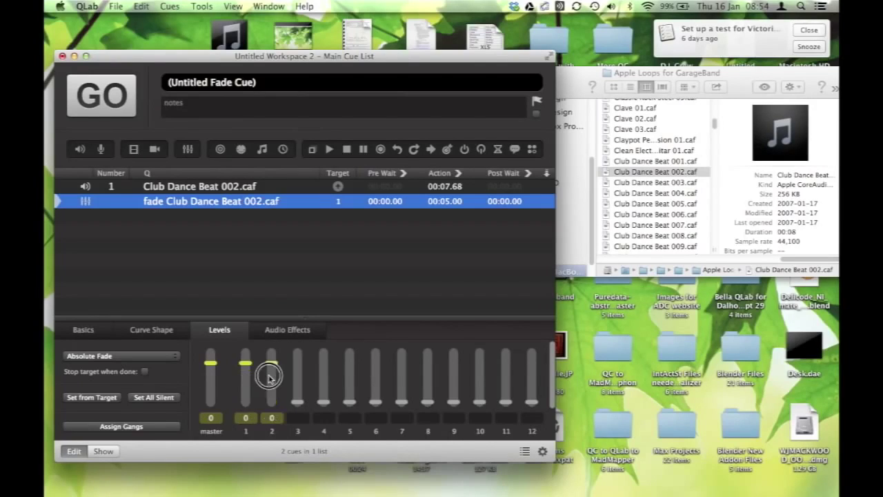
- Nudge master to +5 then +4, back to 0, then send master and channel 1 to -INF
left_click(212, 364)
left_click_drag(213, 367, 211, 405)
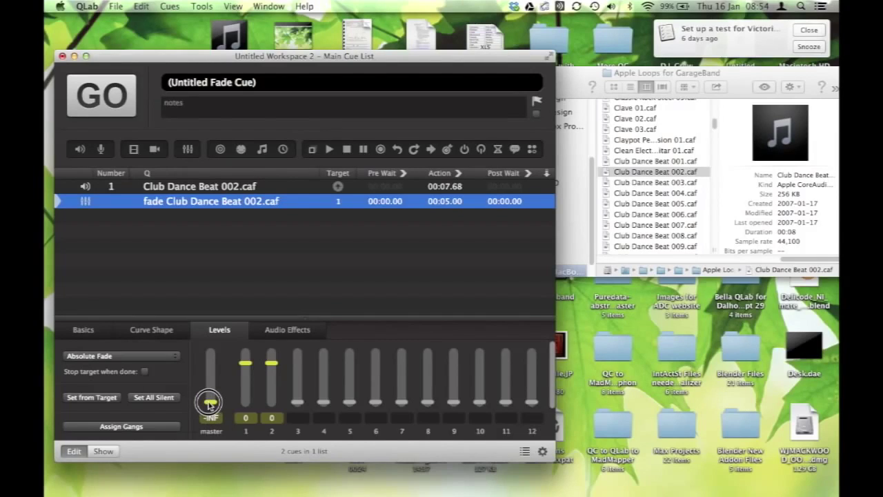
double_click(210, 402)
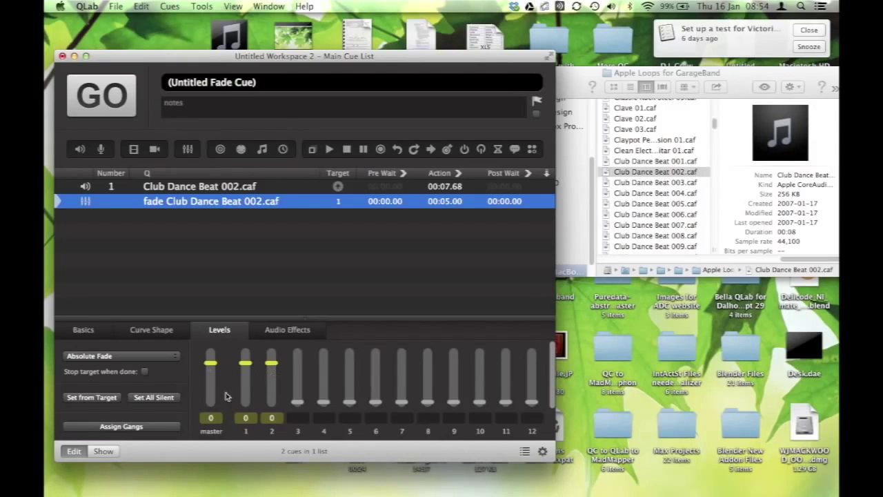
double_click(213, 397)
double_click(245, 391)
- Set channel 2 to -INF, then play cue 1 and run the fade to silence it over 5 seconds
double_click(273, 391)
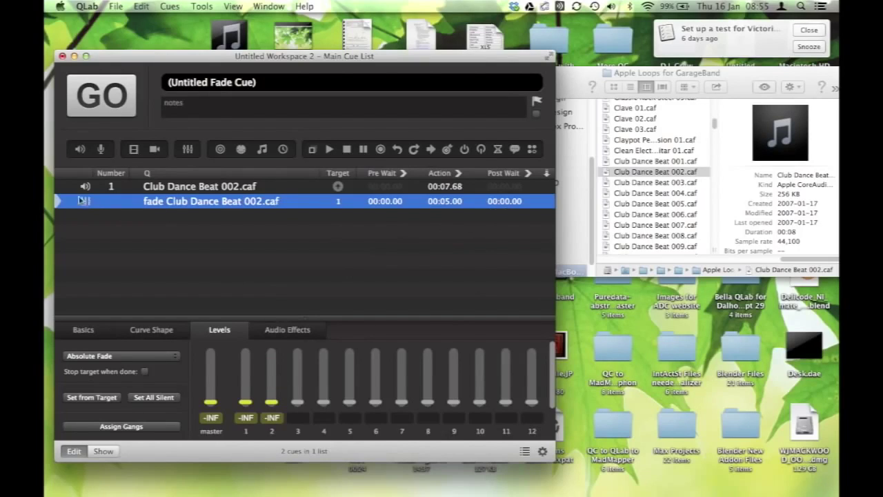
left_click(64, 187)
left_click(104, 114)
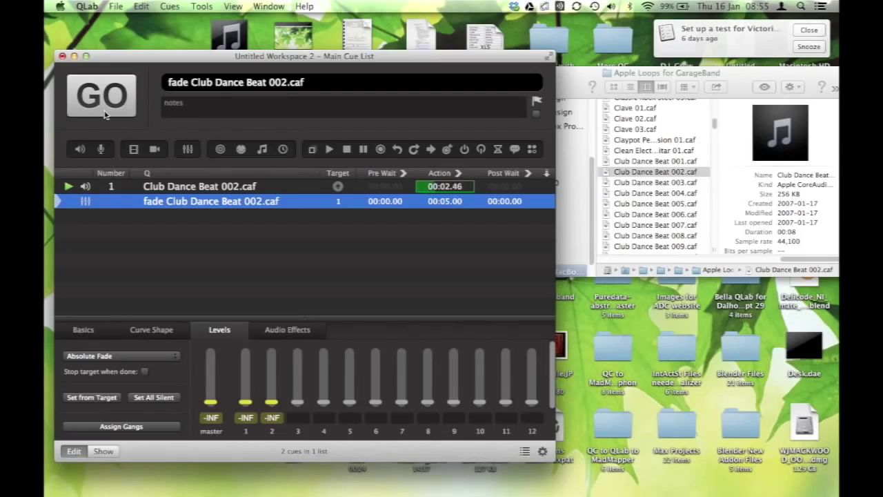
left_click(103, 114)
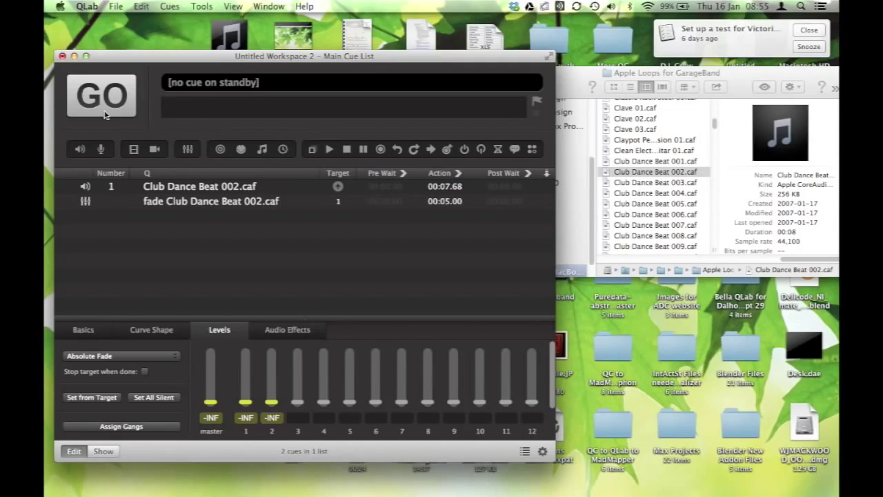
left_click(150, 202)
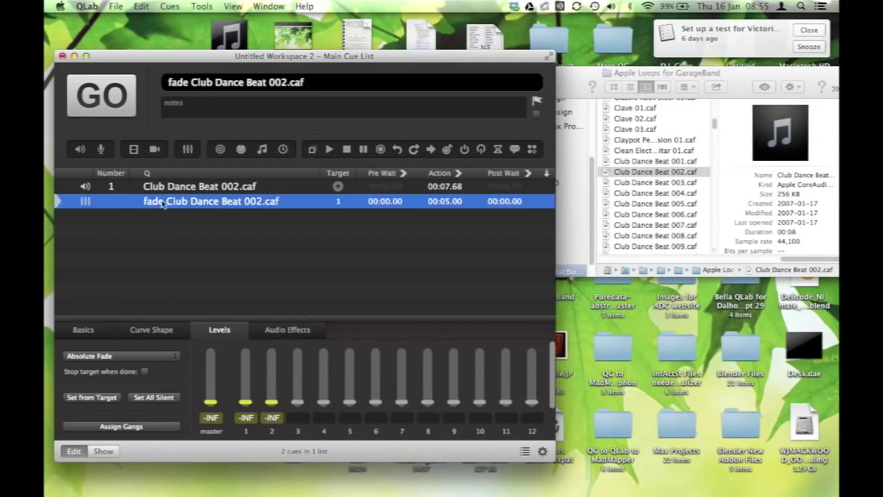
- Set the fade's master and channel 1–2 levels to 0, then play the Club Dance Beat cue
left_click(214, 374)
left_click(251, 378)
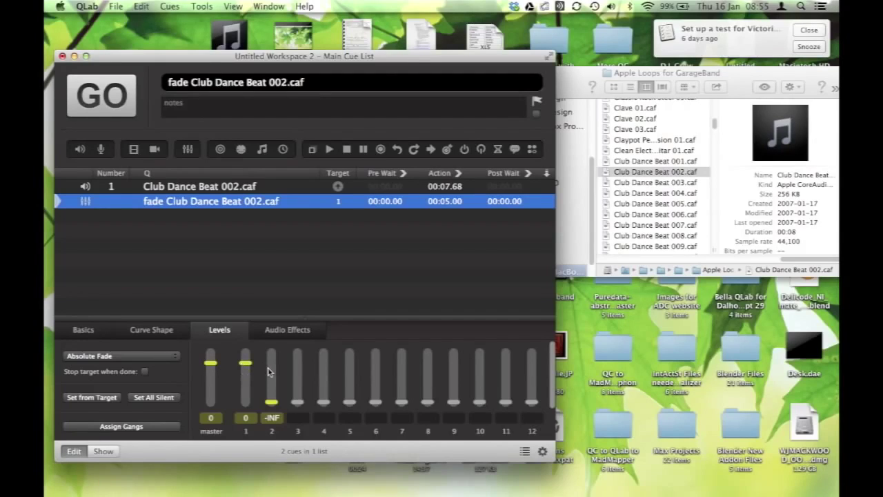
left_click(270, 372)
left_click(59, 187)
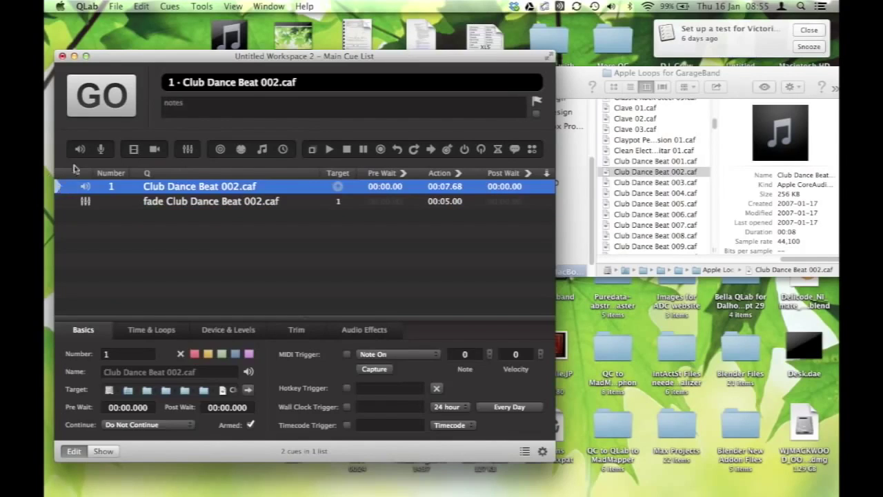
left_click(109, 95)
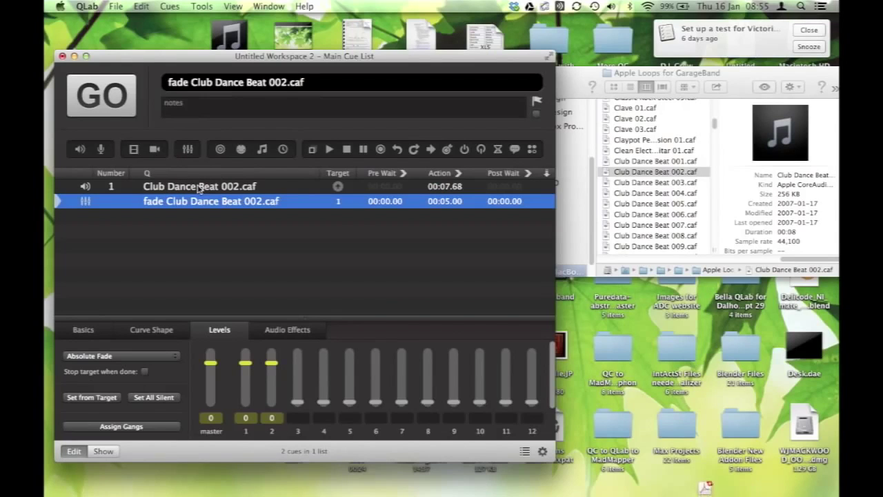
left_click(198, 188)
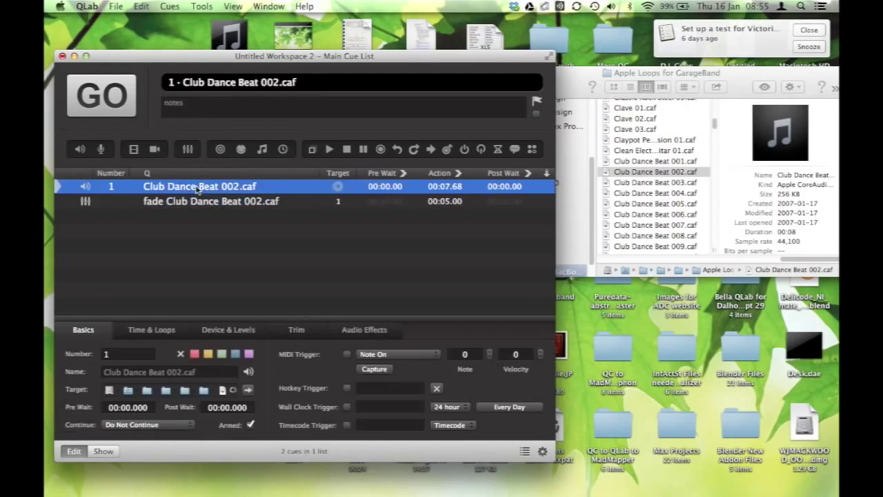
- Pull cue 1's master and channel 1–2 output levels to the bottom and toggle its continue mode
left_click(225, 332)
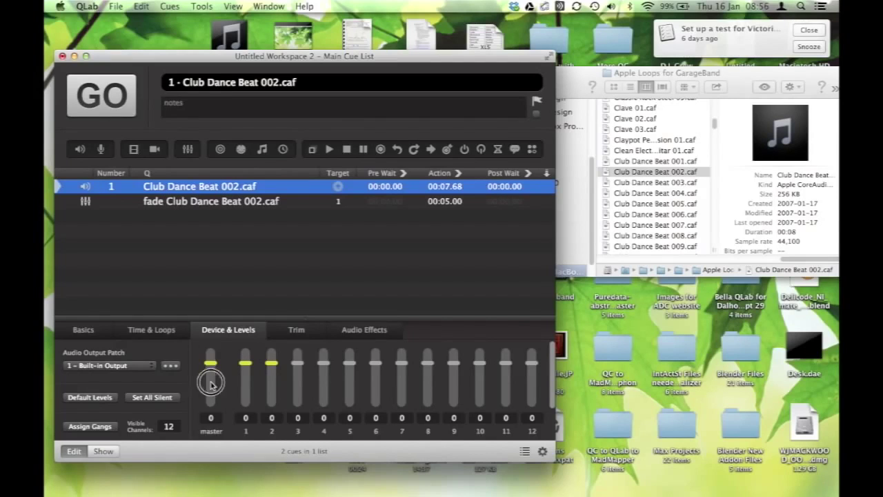
left_click_drag(210, 385, 271, 403)
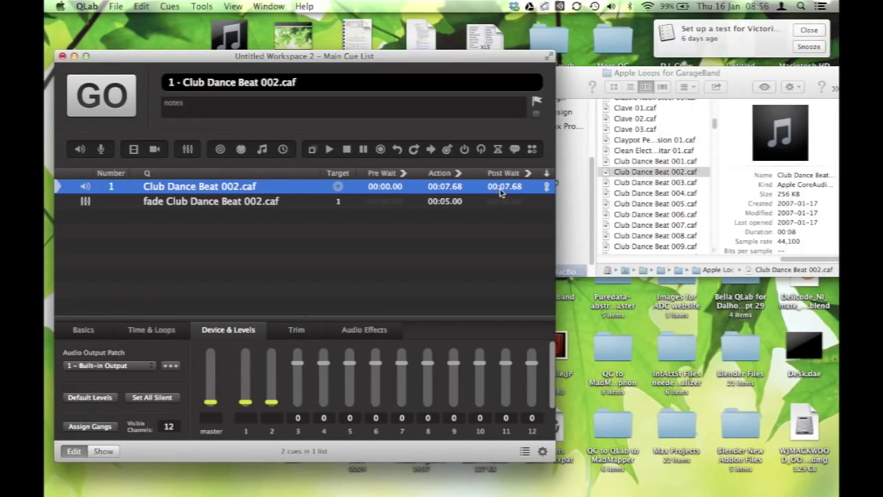
left_click(545, 189)
- Set cue 1 to auto-continue, fire both cues to fade the beat up, and view the fade's S-curve
left_click(544, 189)
left_click(99, 109)
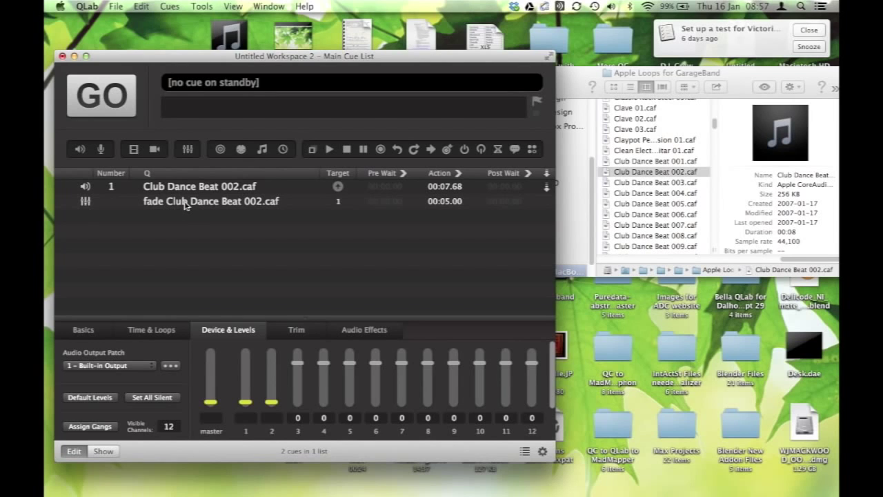
left_click(185, 203)
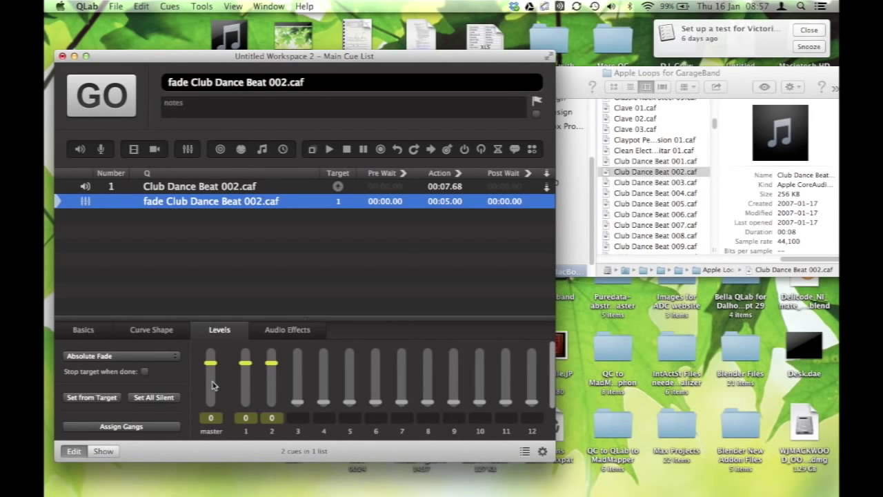
left_click(147, 331)
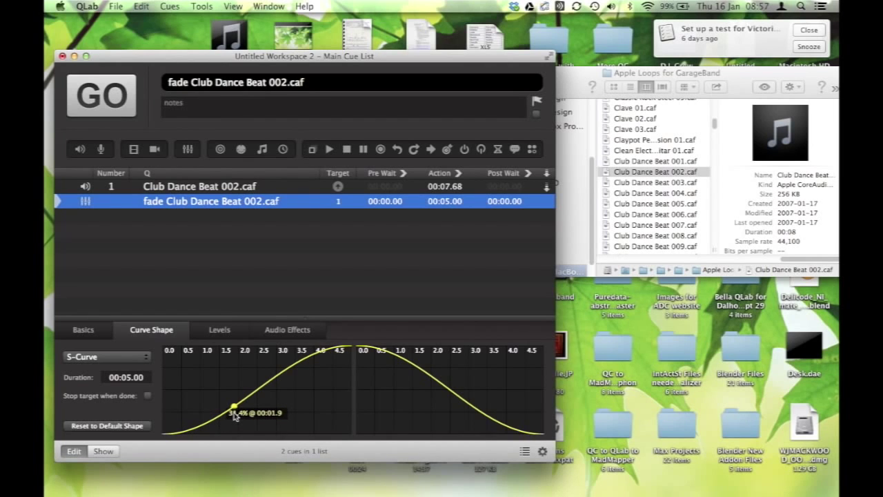
- Switch the fade to Custom Curve and bend it into a fast-rising convex shape
left_click(124, 360)
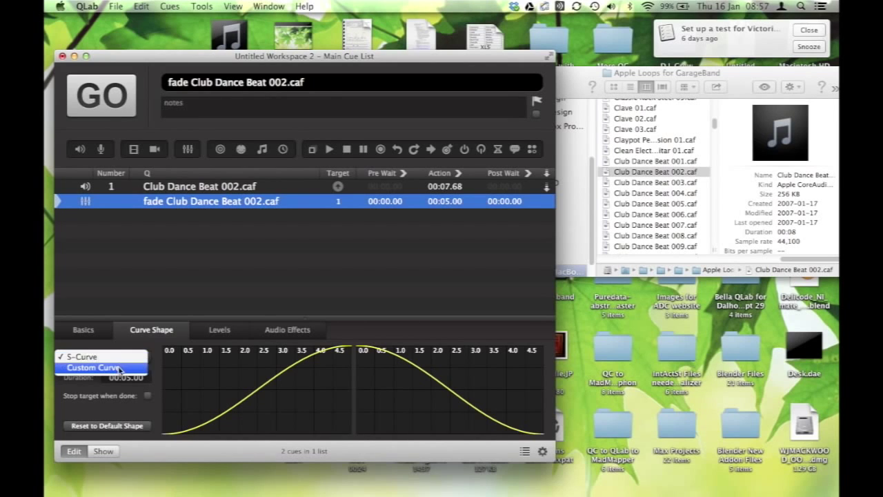
left_click(118, 369)
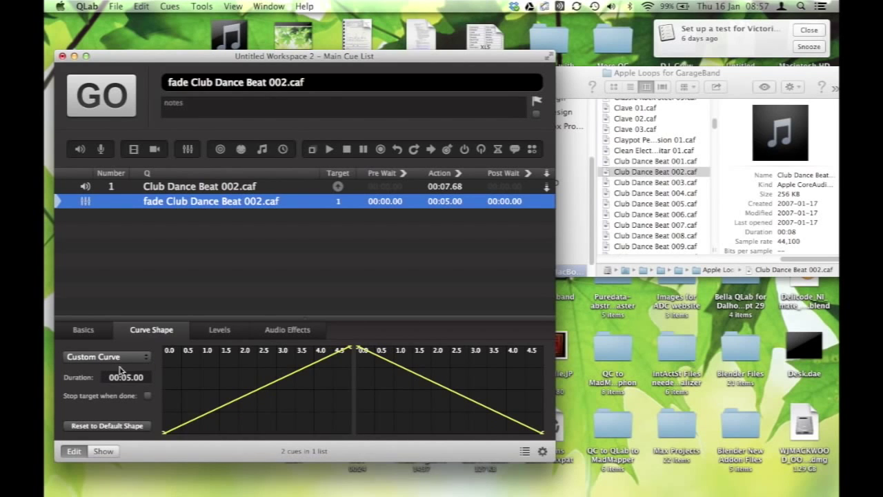
left_click(185, 424)
left_click_drag(185, 424, 166, 391)
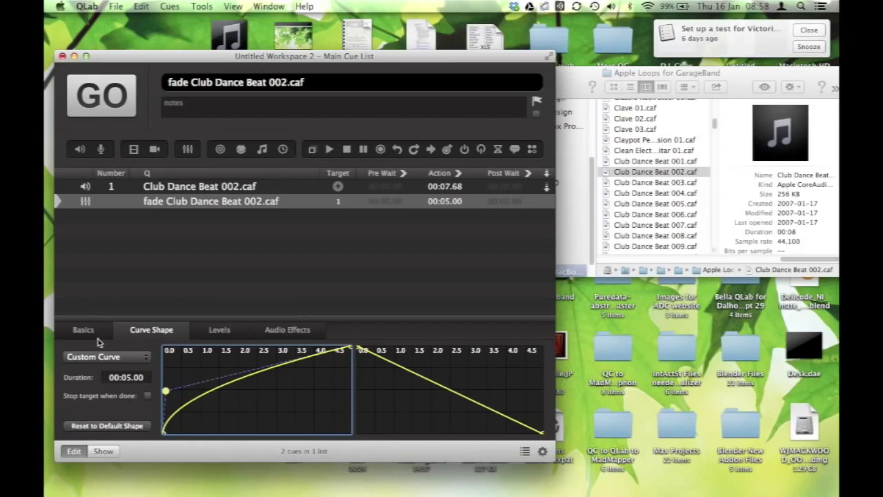
- Play Club Dance Beat 002.caf with its fade once, then add an untitled fade cue third
left_click(62, 187)
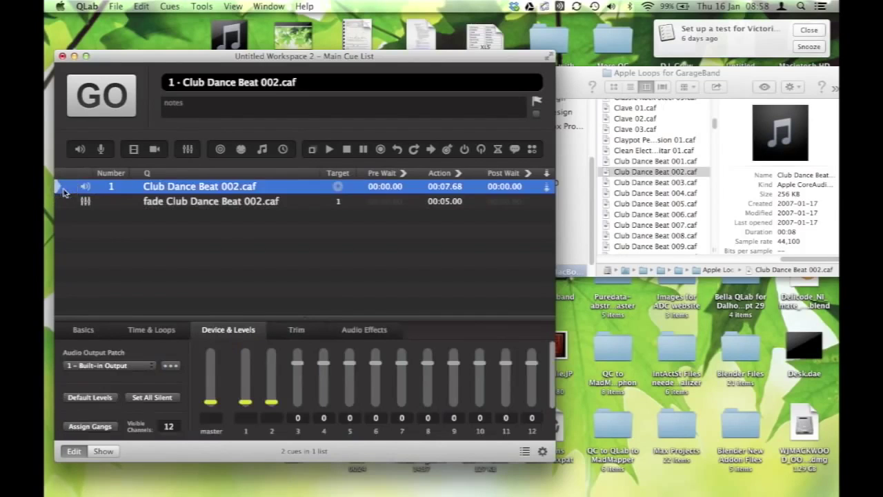
left_click(100, 104)
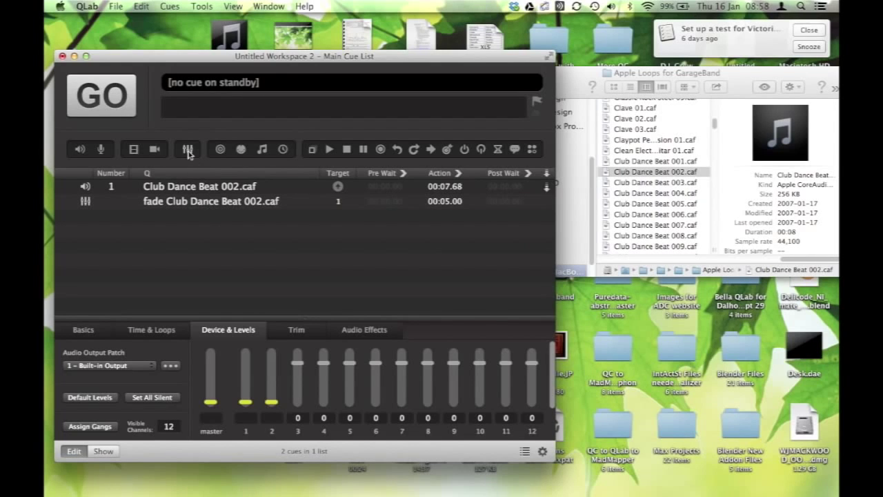
left_click_drag(187, 149, 188, 219)
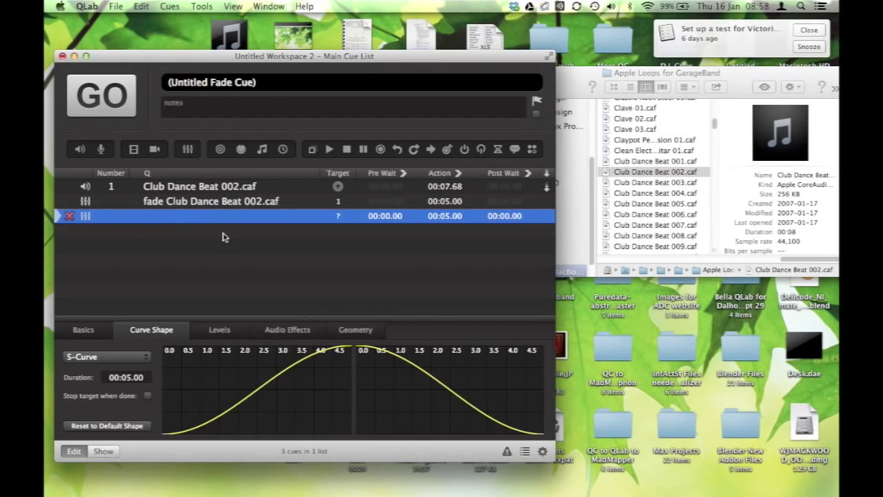
- Set the Club Dance Beat 002.caf cue to loop infinitely in Time & Loops
left_click(193, 188)
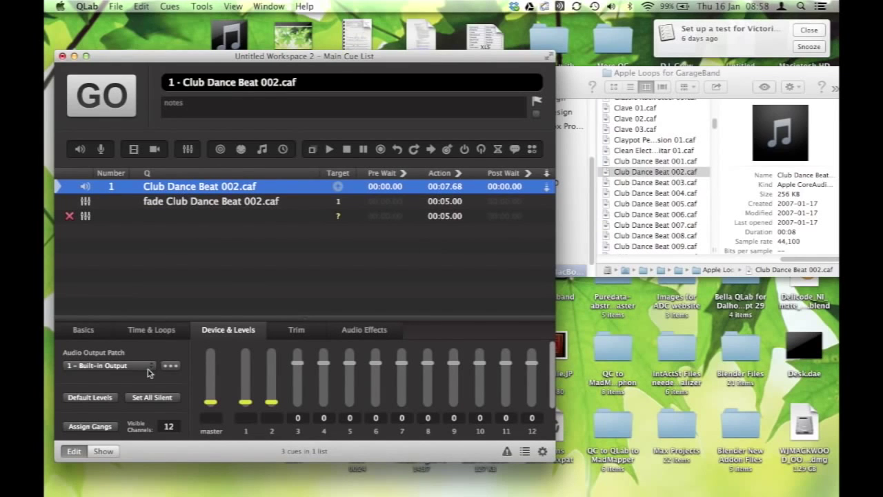
left_click(147, 332)
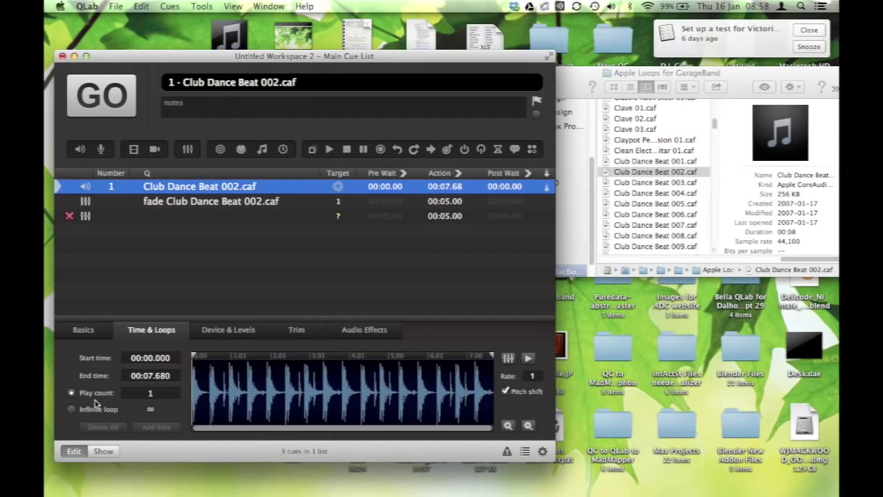
left_click(72, 410)
left_click(176, 185)
- Target the new fade cue at cue 1 and enable its master, 1 and 2 faders
left_click(69, 219)
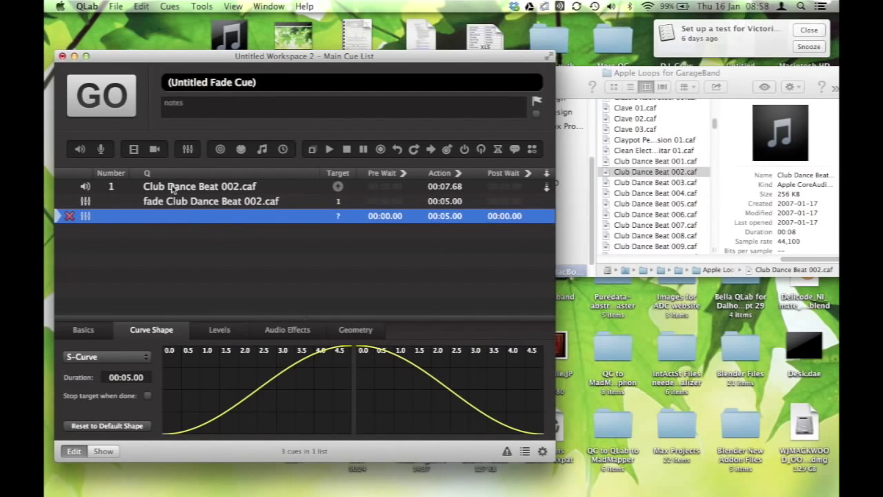
left_click_drag(173, 187, 172, 216)
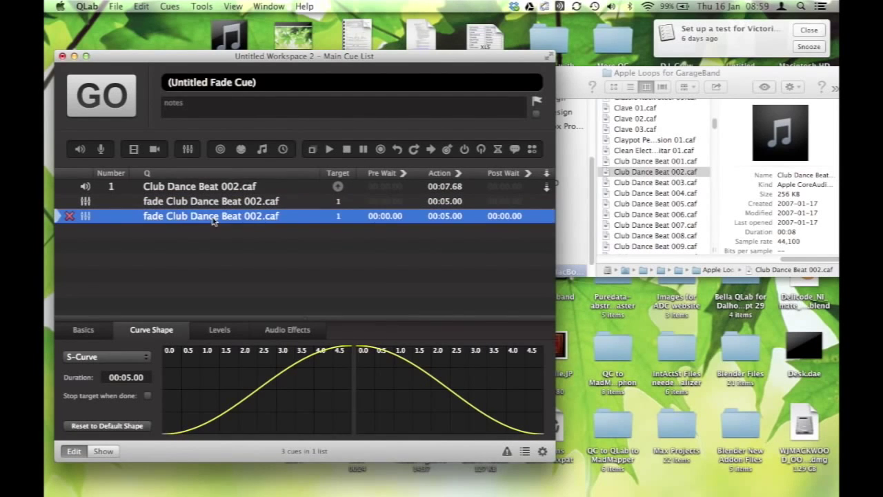
left_click(224, 333)
left_click(210, 403)
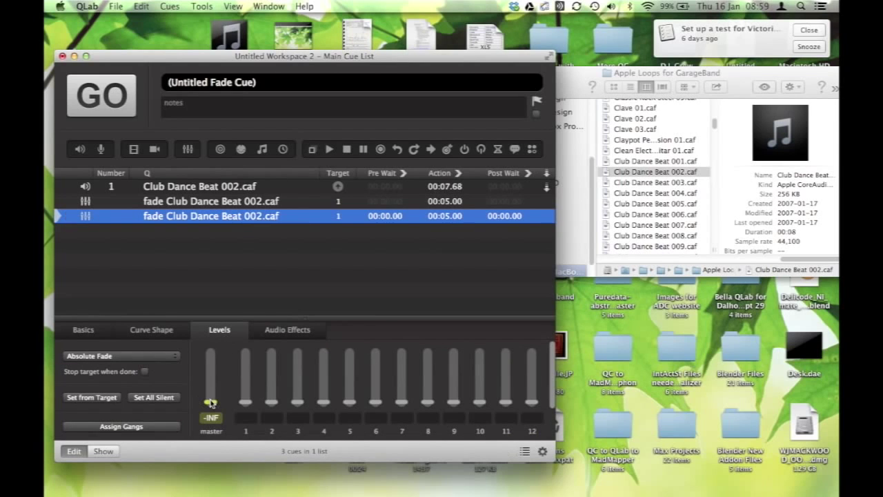
left_click(245, 403)
left_click(272, 402)
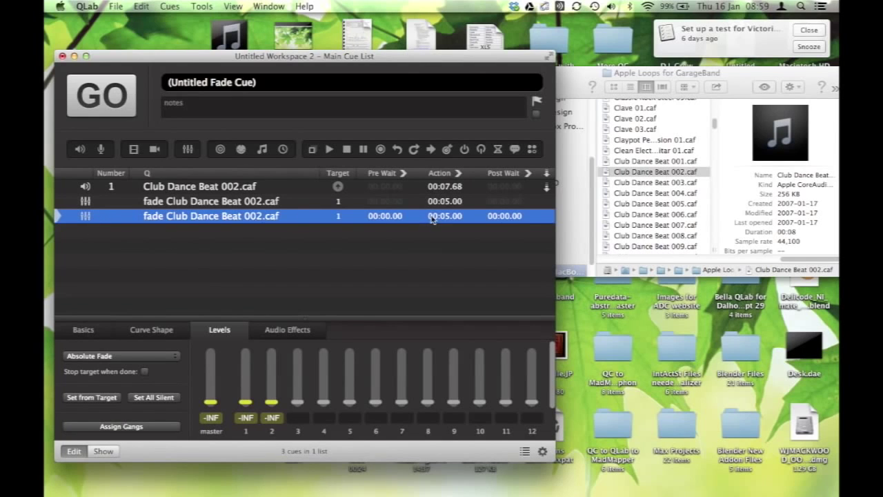
left_click(69, 189)
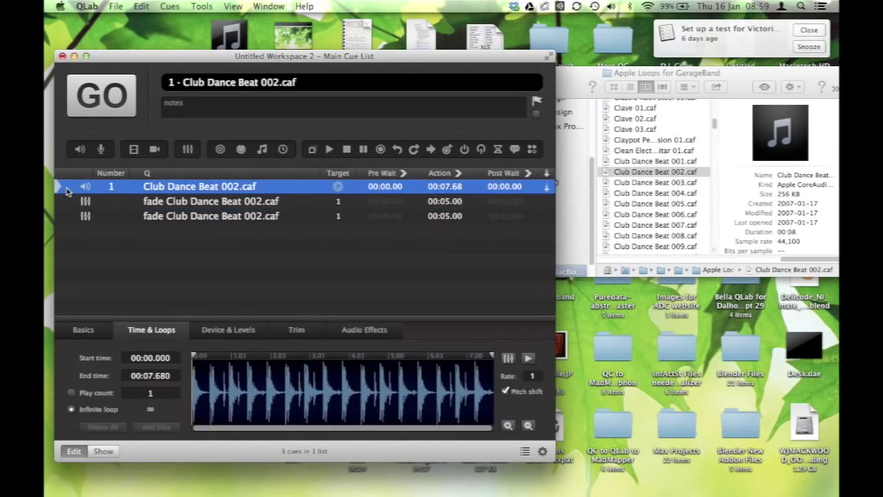
- Start the looping beat with its fade-up, then fire the third fade cue
left_click(124, 102)
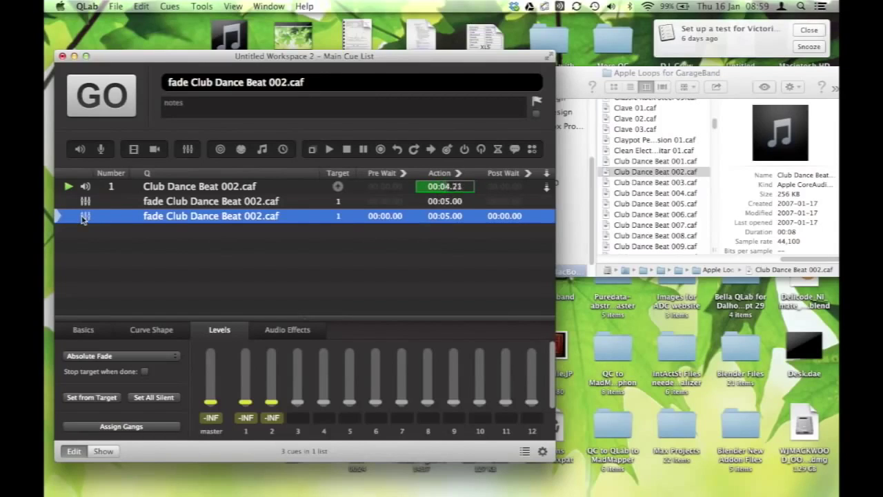
key("space")
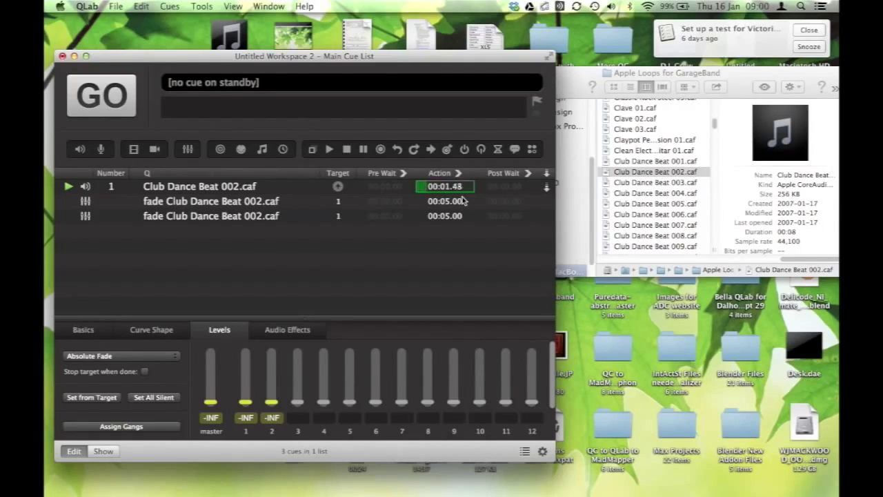
- Make the third fade stop its target when done, stop all, and reselect cue 1
left_click(224, 218)
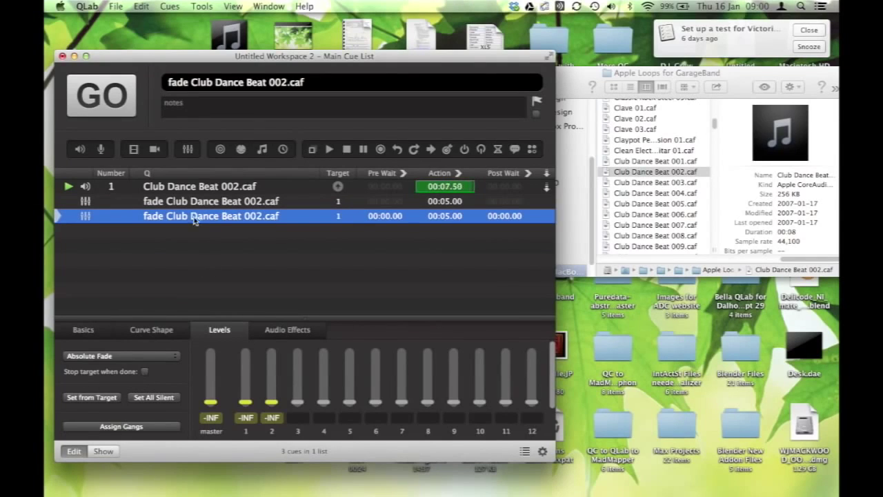
left_click(145, 372)
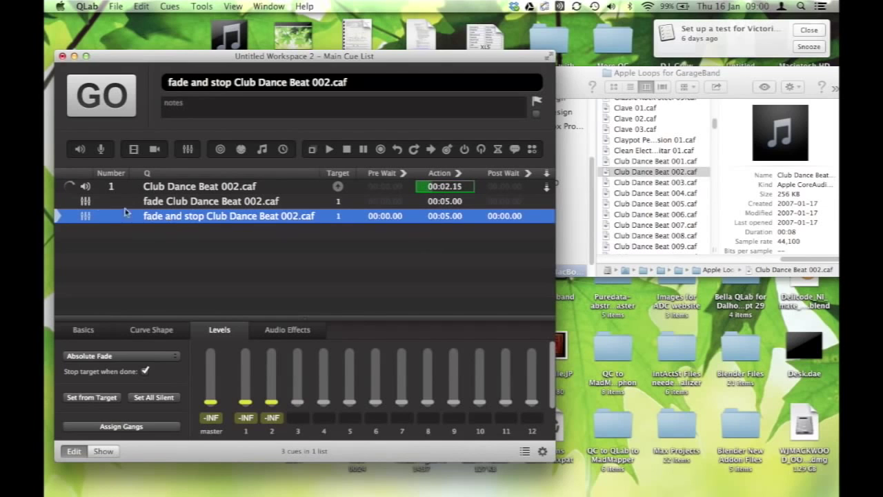
key("Escape")
left_click(59, 188)
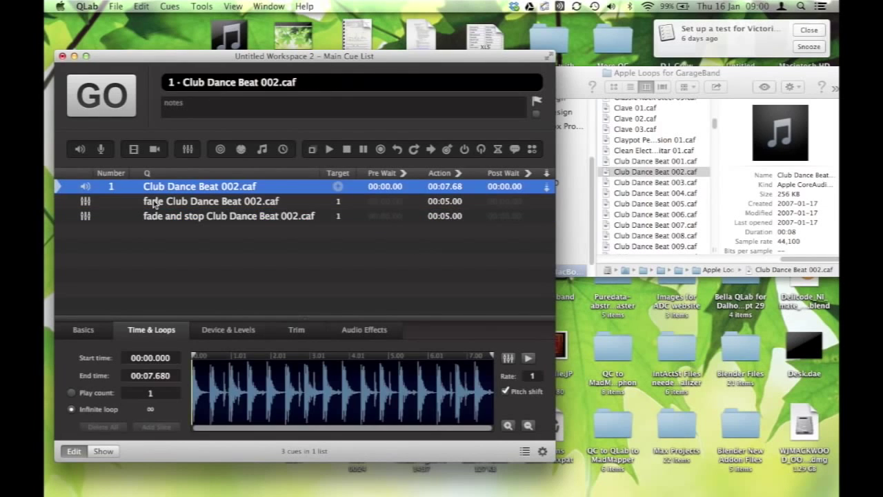
- Run the beat with its fade-up, then trigger the fade and stop cue to end the loop
left_click(96, 104)
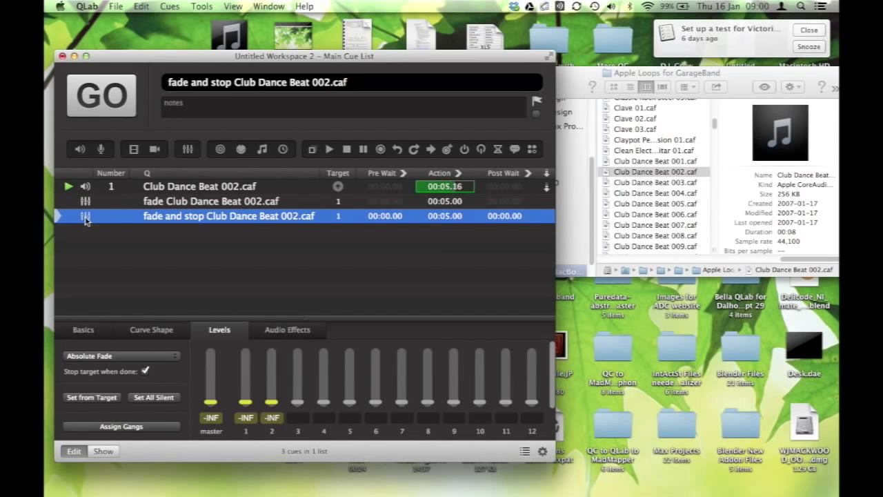
key("space")
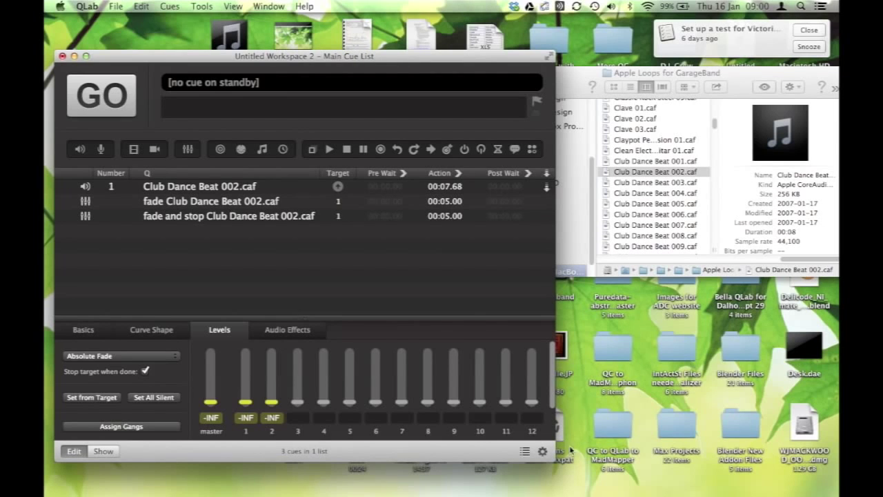
- Show the side panel on its Active Cues tab and put cue 1 back on standby
left_click(525, 452)
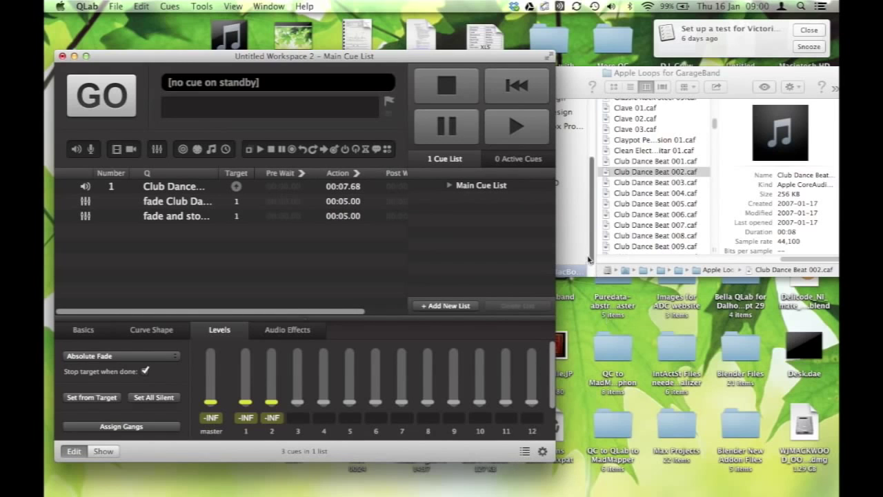
left_click(516, 160)
left_click(457, 160)
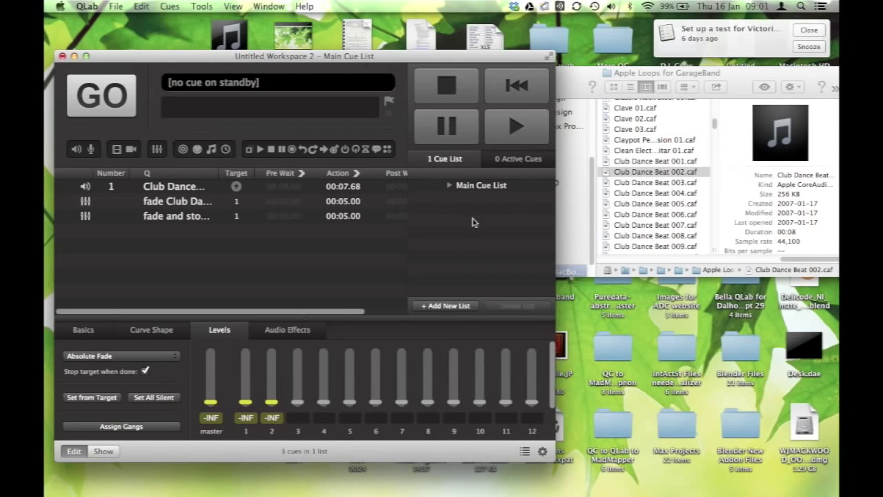
left_click(515, 160)
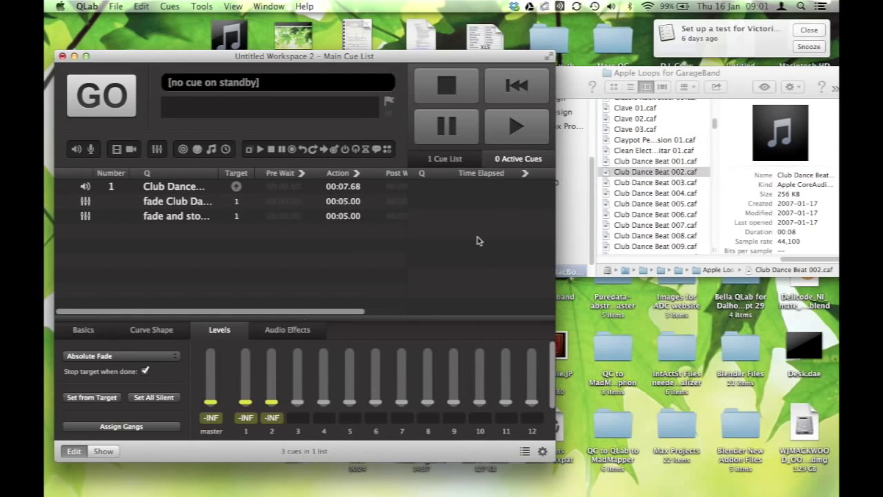
left_click(65, 187)
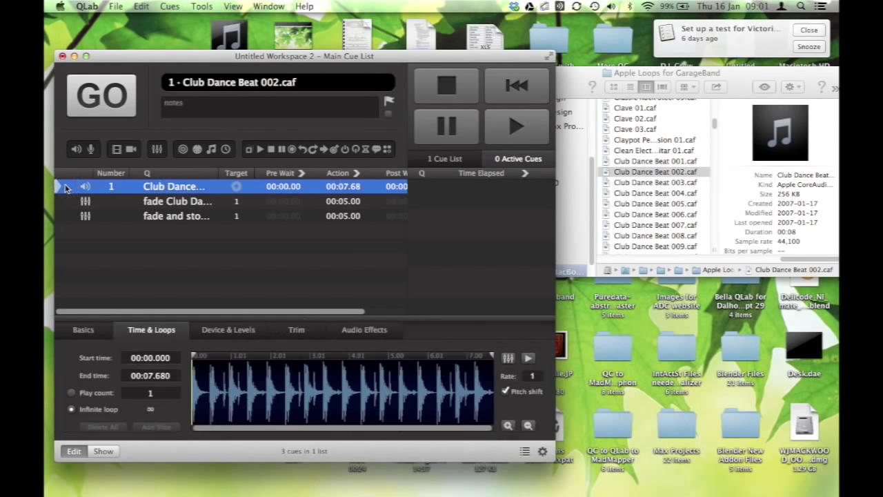
- Start the beat with its fade-up, then fire the fade and stop cue, watching Active Cues
left_click(102, 110)
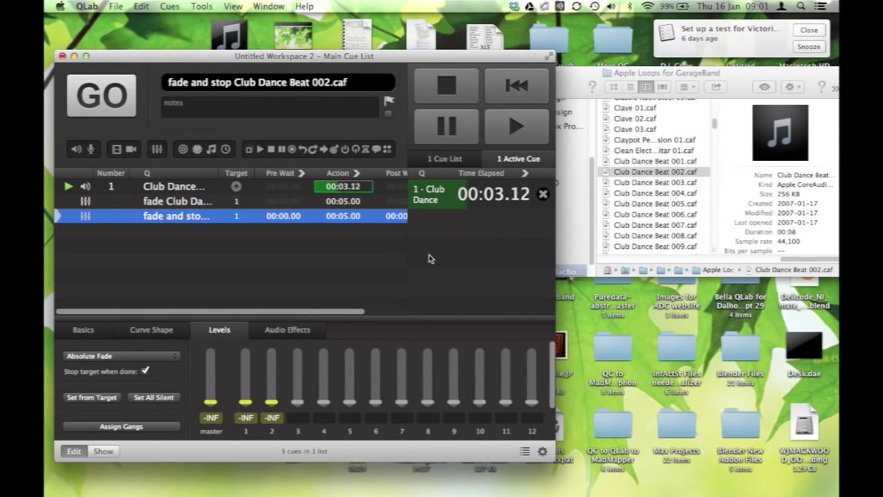
key("space")
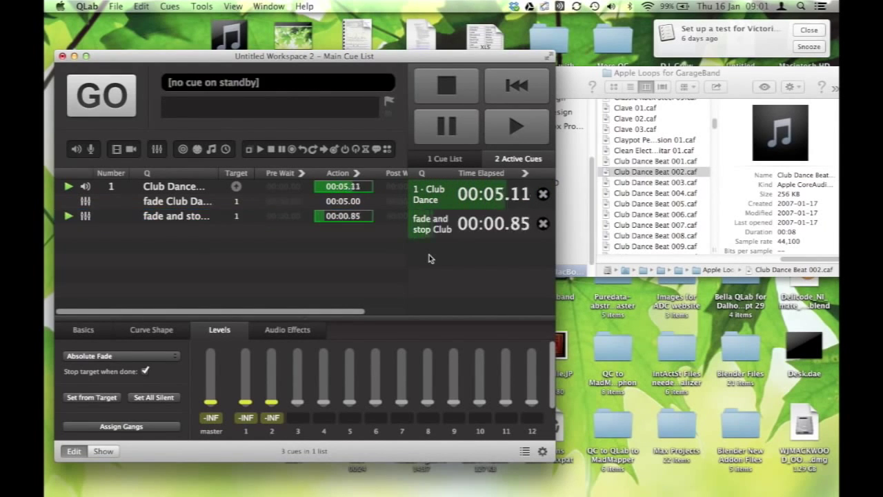